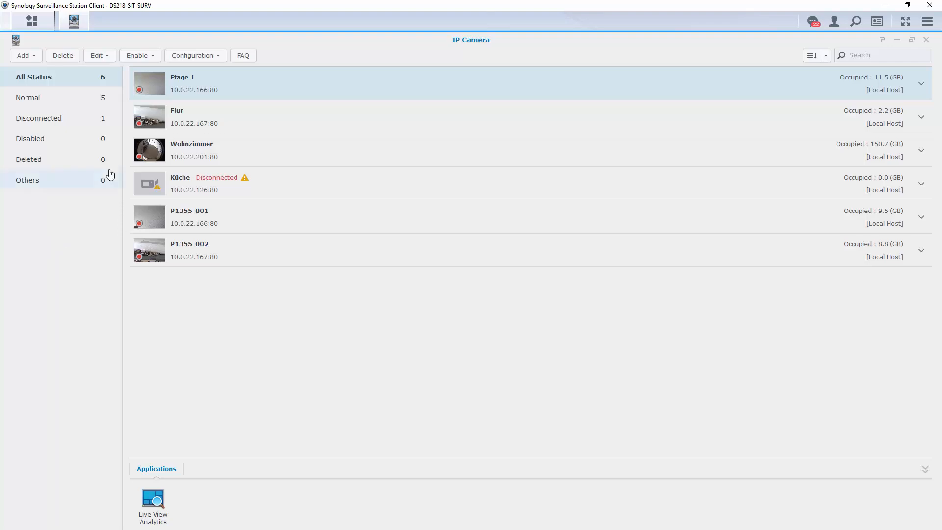
Step: Start a Quick Setup camera add and select the discovered AXIS P1355 at 10.0.22.167
{"action": "left_click", "coordinate": [37, 63]}
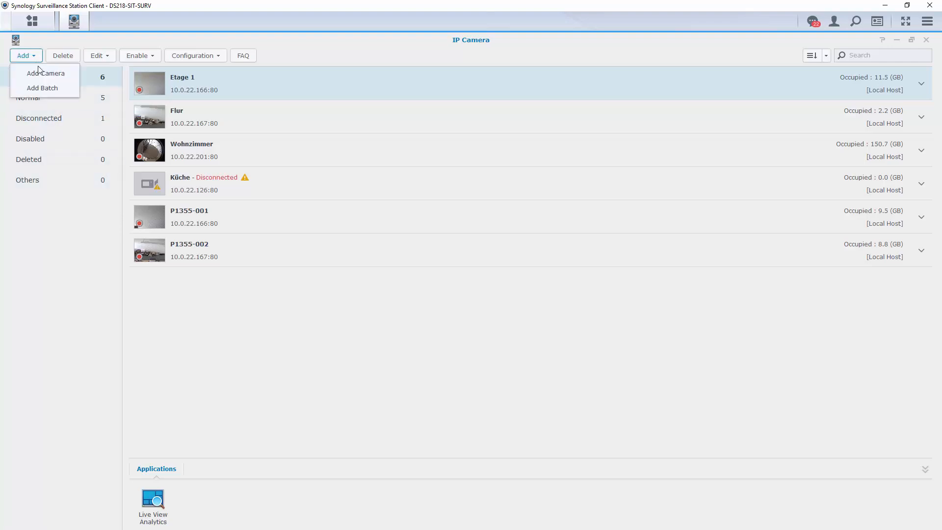
{"action": "left_click", "coordinate": [41, 75]}
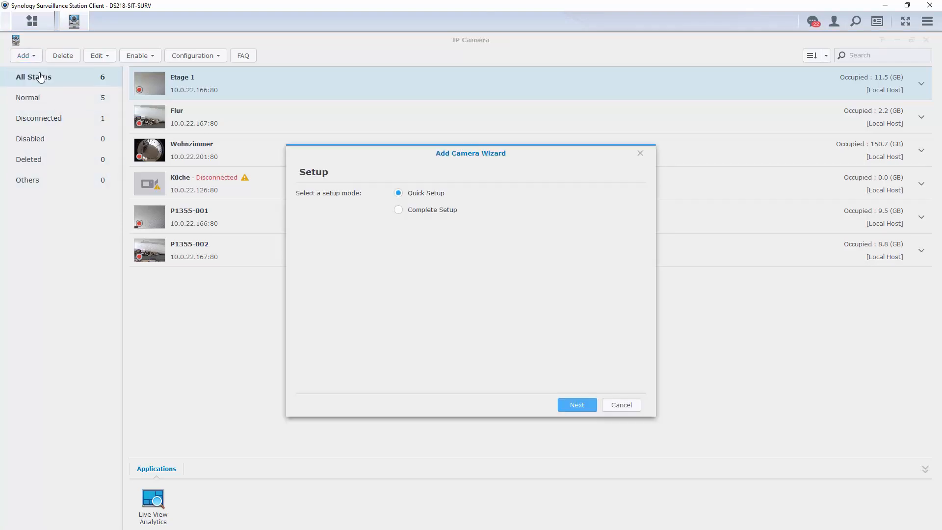
{"action": "left_click", "coordinate": [576, 408]}
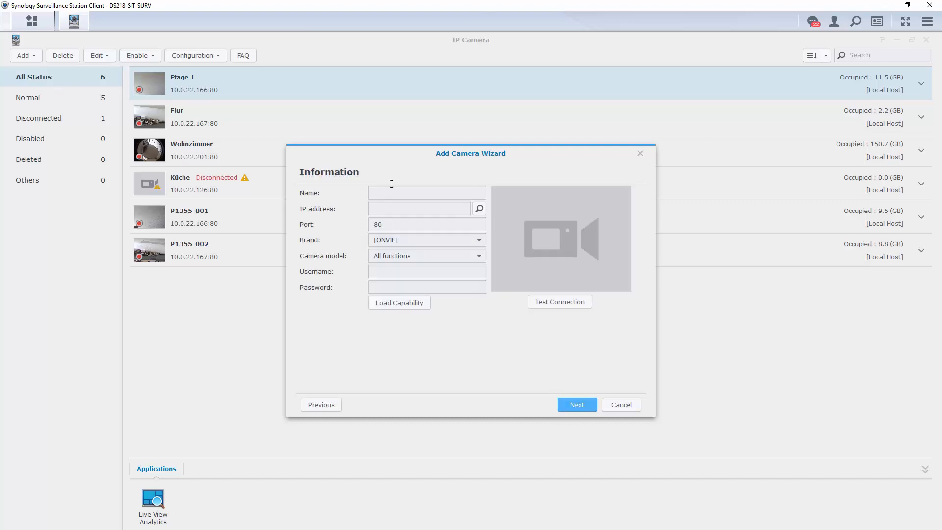
{"action": "left_click", "coordinate": [479, 209]}
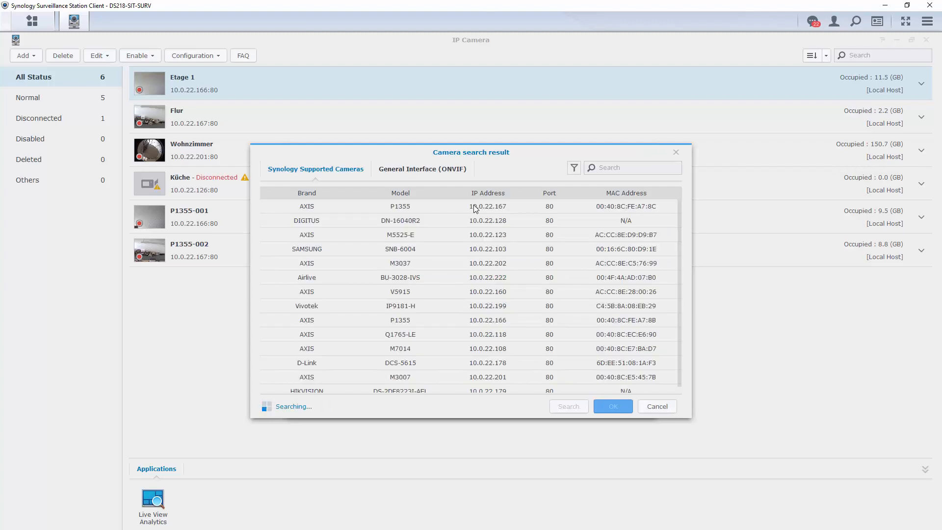
{"action": "left_click", "coordinate": [413, 211]}
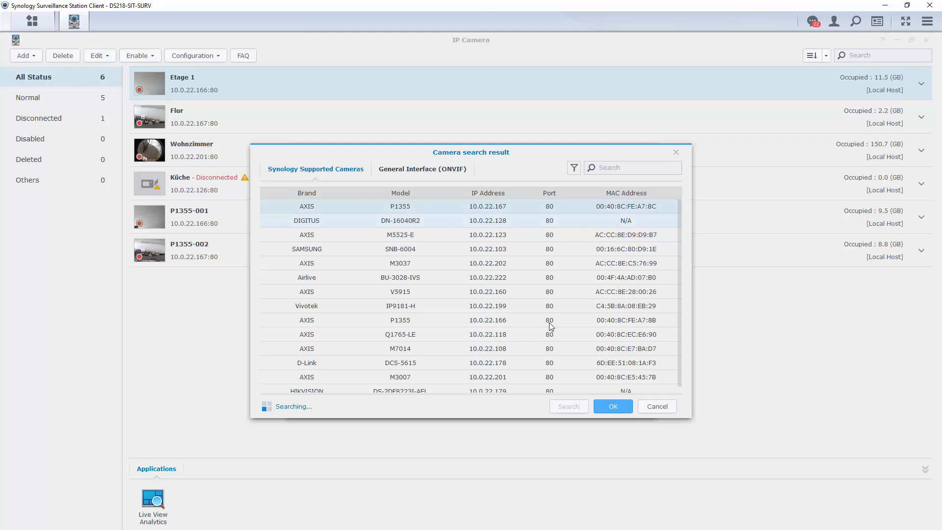
{"action": "left_click", "coordinate": [610, 408]}
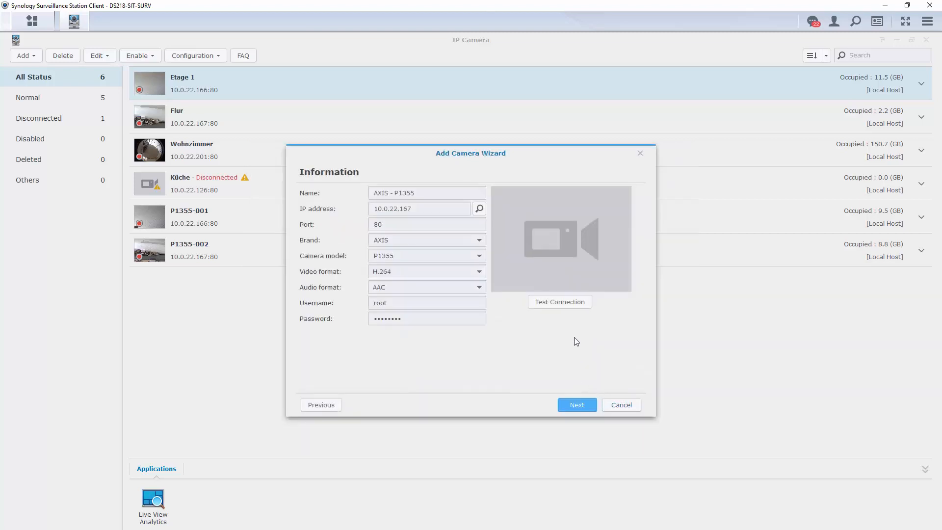
Step: Re-enter the camera password, test the connection, and finish adding the AXIS P1355
{"action": "left_click_drag", "start_coordinate": [468, 322], "coordinate": [325, 317]}
{"action": "type", "text": "••"}
{"action": "left_click", "coordinate": [567, 302]}
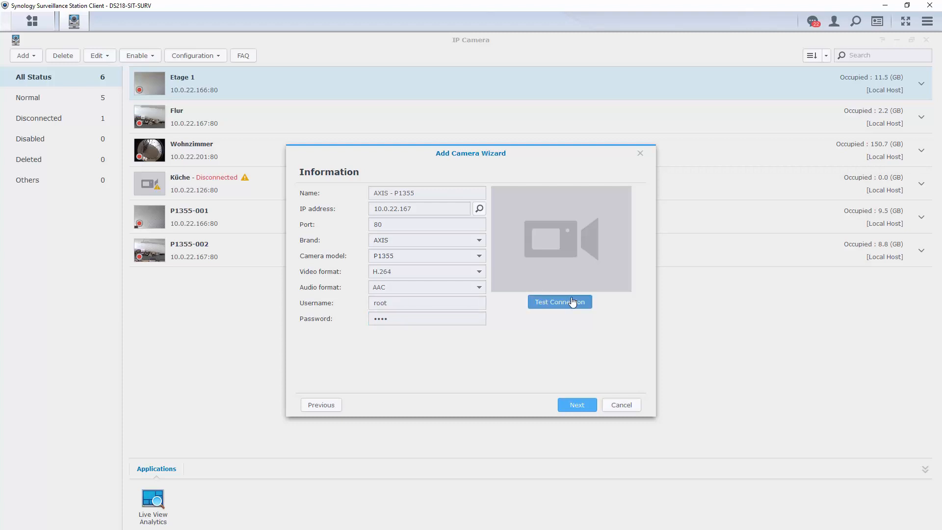
{"action": "left_click", "coordinate": [578, 406]}
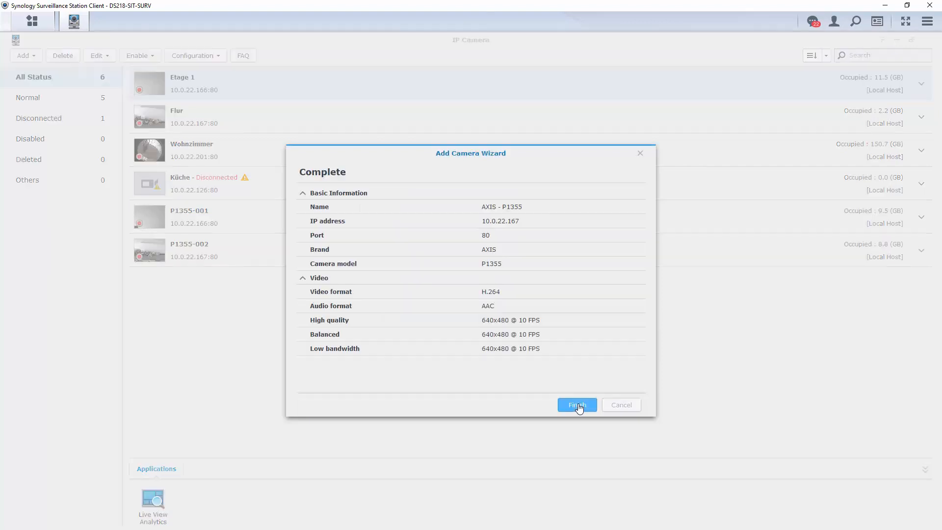
{"action": "left_click", "coordinate": [564, 408]}
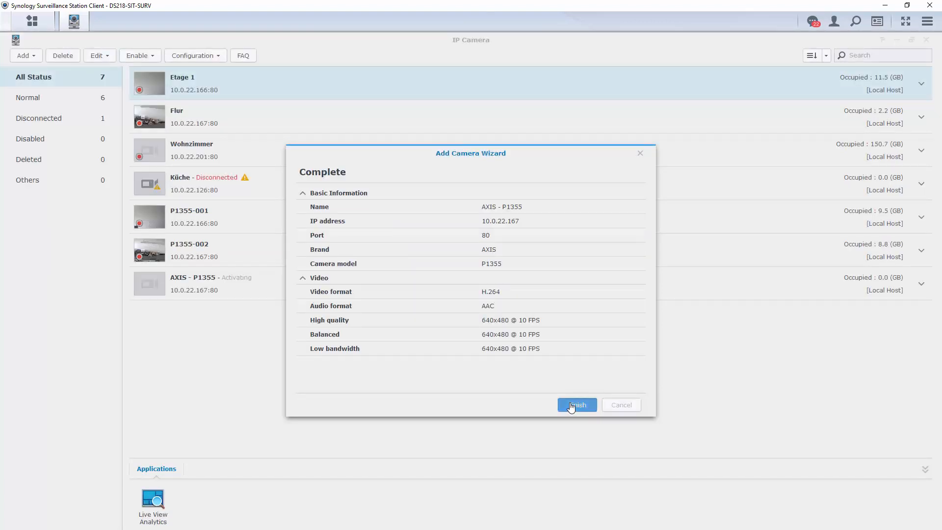
Step: Start another Quick Setup camera add and choose HIKVISION as the brand
{"action": "left_click", "coordinate": [33, 60]}
{"action": "left_click", "coordinate": [45, 72]}
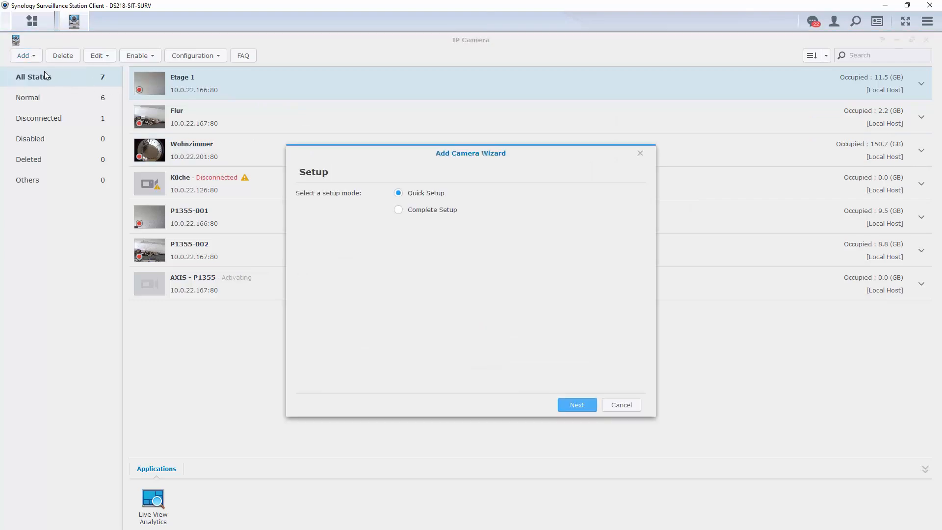
{"action": "left_click", "coordinate": [585, 405]}
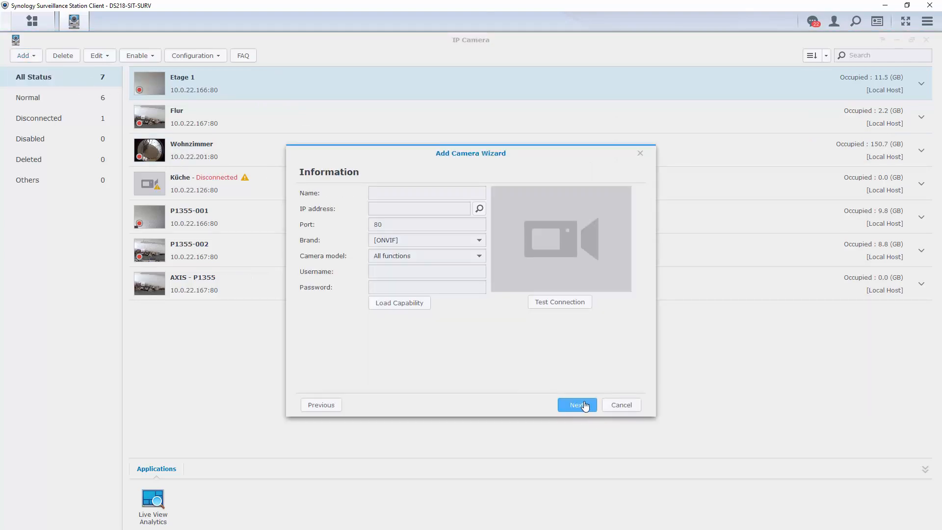
{"action": "left_click", "coordinate": [481, 241]}
{"action": "scroll", "coordinate": [452, 326], "scroll_direction": "down", "scroll_amount": 3}
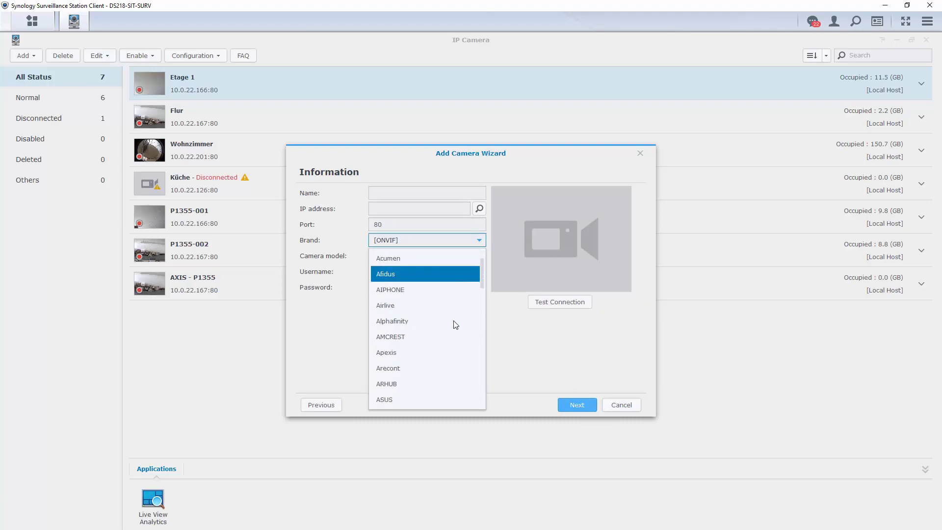
{"action": "scroll", "coordinate": [456, 336], "scroll_direction": "down", "scroll_amount": 6}
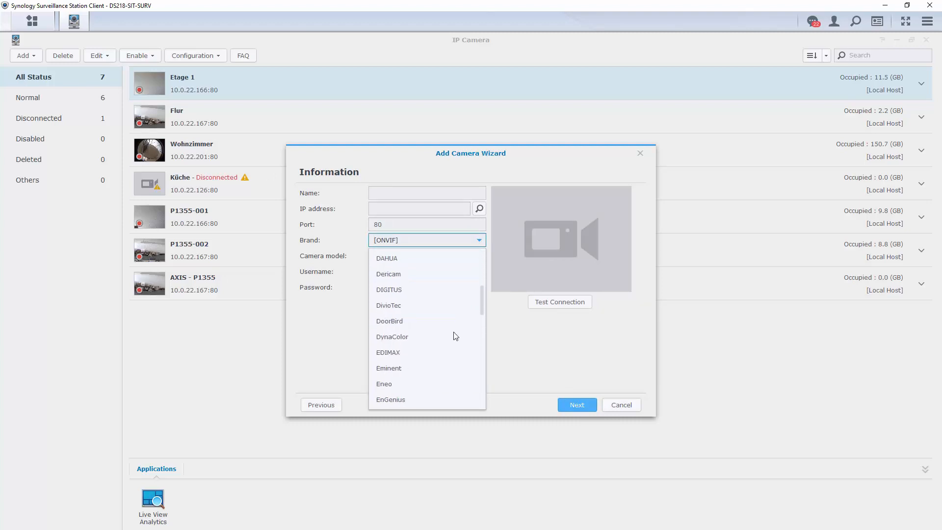
{"action": "scroll", "coordinate": [456, 335], "scroll_direction": "down", "scroll_amount": 2}
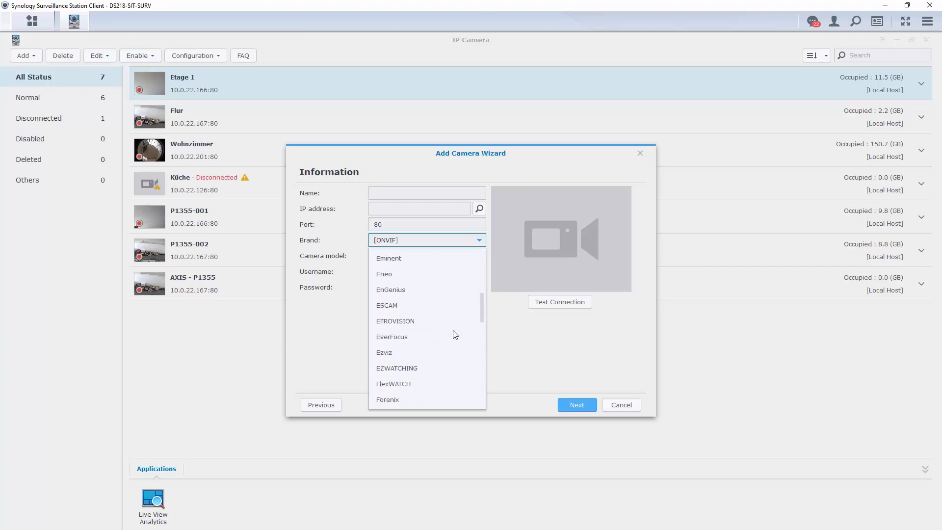
{"action": "scroll", "coordinate": [456, 335], "scroll_direction": "up", "scroll_amount": 2}
{"action": "scroll", "coordinate": [455, 335], "scroll_direction": "down", "scroll_amount": 5}
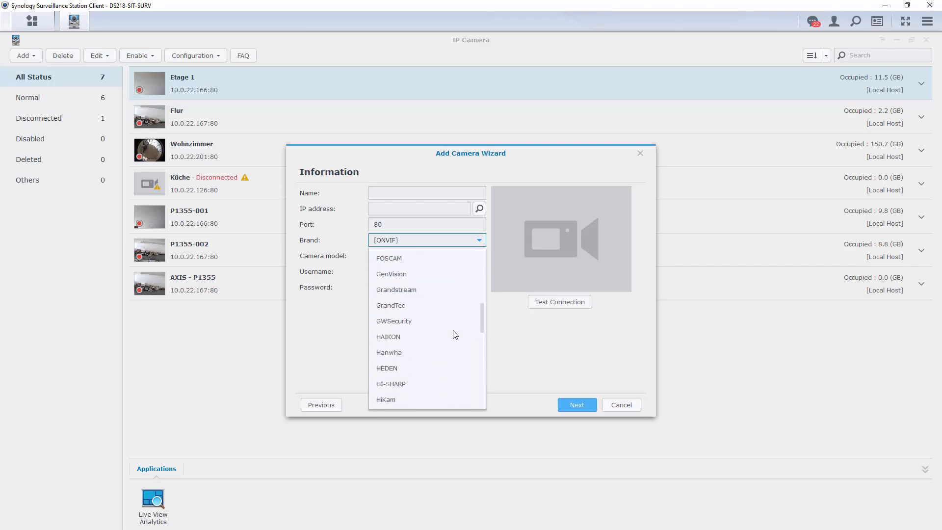
{"action": "scroll", "coordinate": [455, 335], "scroll_direction": "down", "scroll_amount": 1}
{"action": "left_click", "coordinate": [429, 399]}
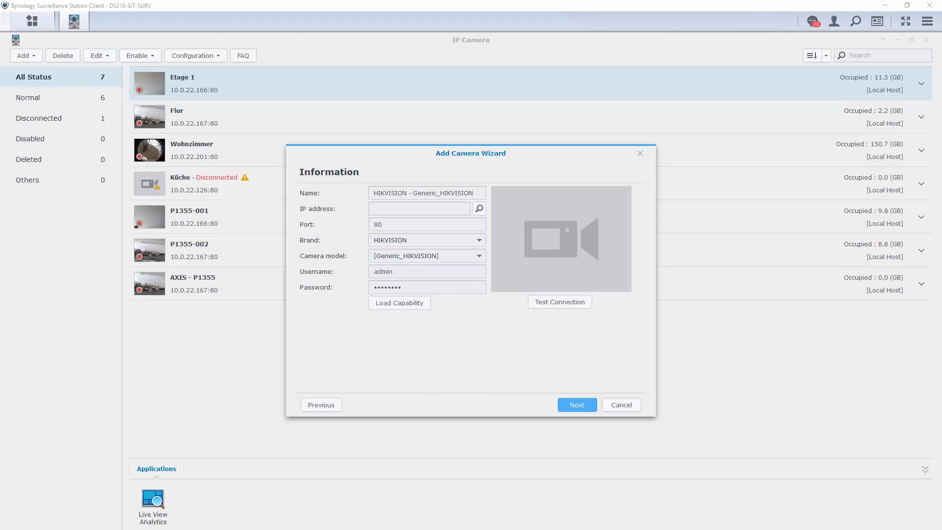
Step: Enter IP 10.0.22.179 and the camera password, test the connection, and finish
{"action": "left_click", "coordinate": [404, 212]}
{"action": "type", "text": "10.0.22.179"}
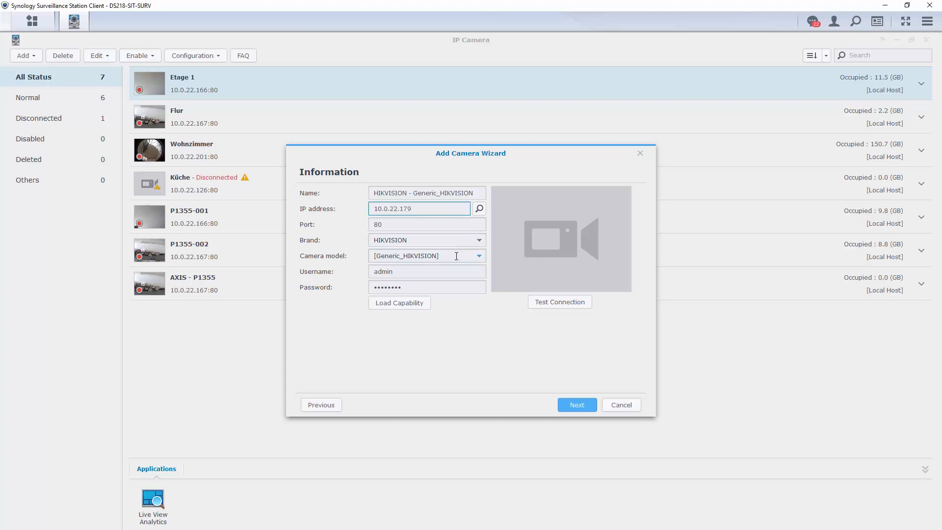
{"action": "left_click_drag", "start_coordinate": [429, 288], "coordinate": [358, 288]}
{"action": "type", "text": "a"}
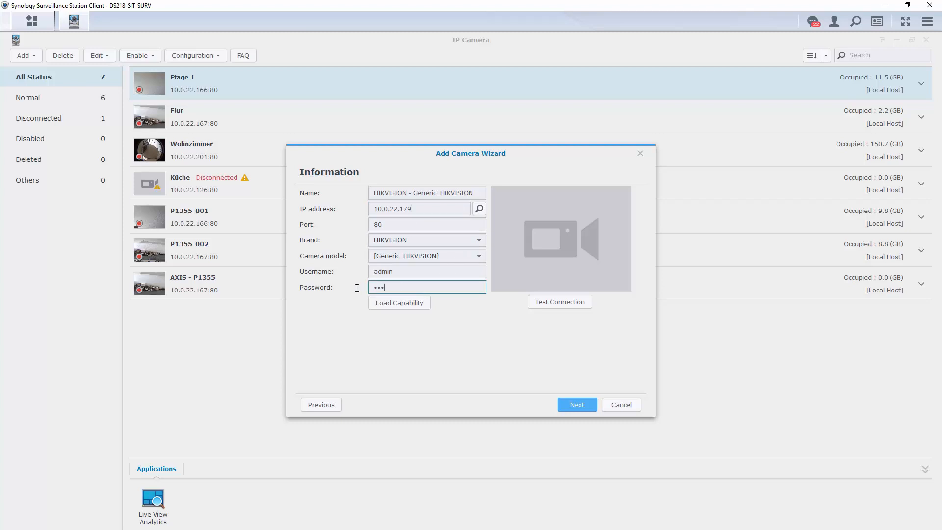
{"action": "type", "text": "••••••"}
{"action": "left_click", "coordinate": [544, 309]}
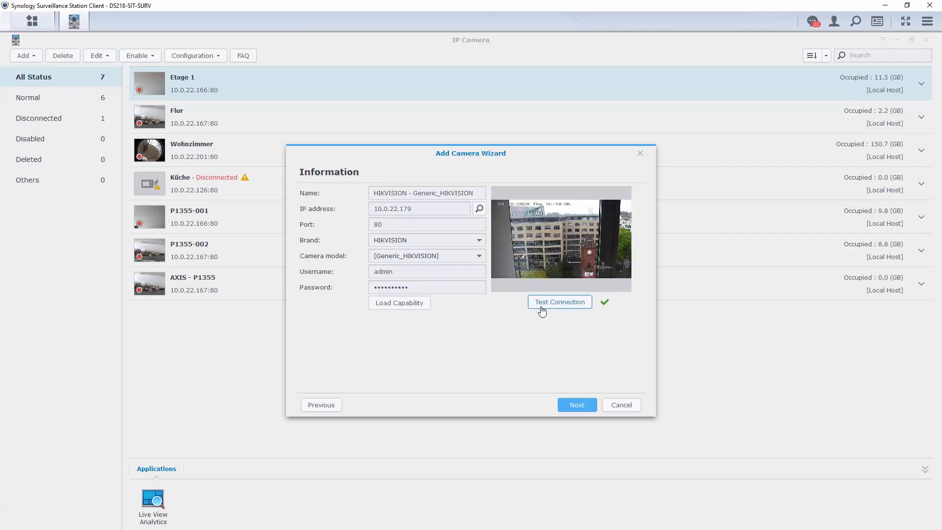
{"action": "left_click", "coordinate": [573, 406]}
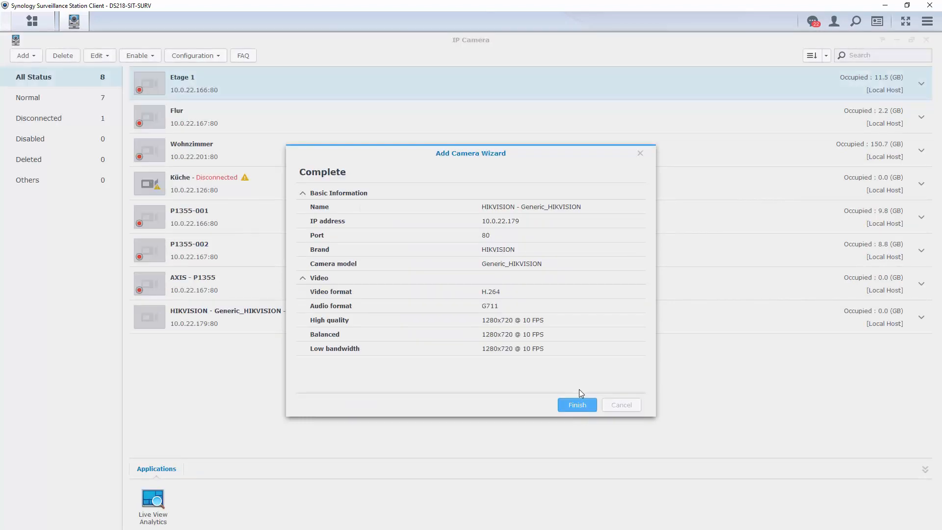
{"action": "left_click", "coordinate": [575, 406]}
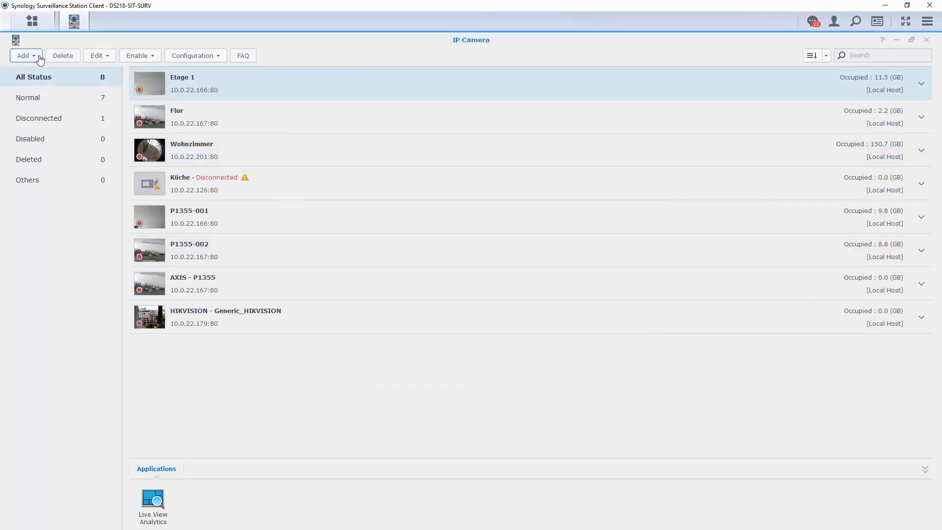
Step: Start a new camera add with IP 10.0.22.222 and name it 'ONVIF Camera'
{"action": "left_click", "coordinate": [40, 60]}
{"action": "left_click", "coordinate": [43, 73]}
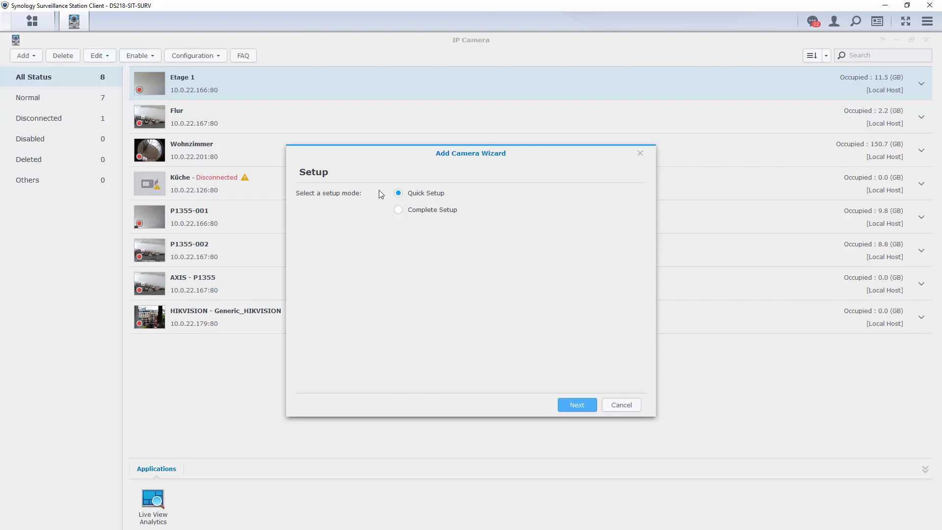
{"action": "left_click", "coordinate": [575, 406]}
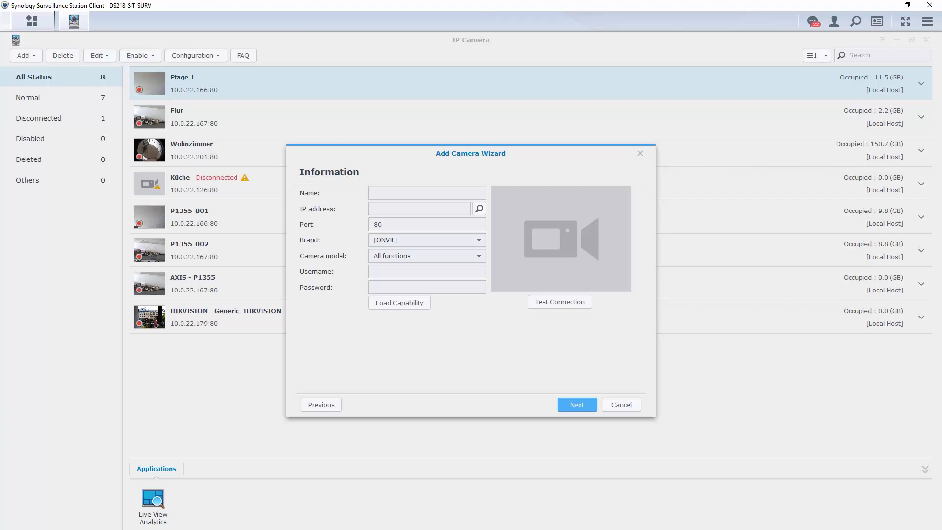
{"action": "left_click", "coordinate": [420, 209]}
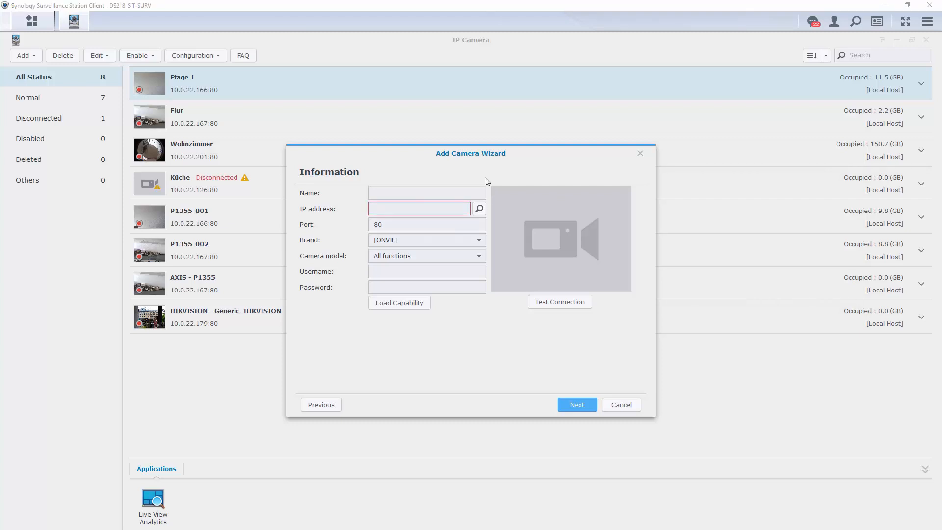
{"action": "type", "text": "10.0.22.222"}
{"action": "left_click", "coordinate": [402, 192]}
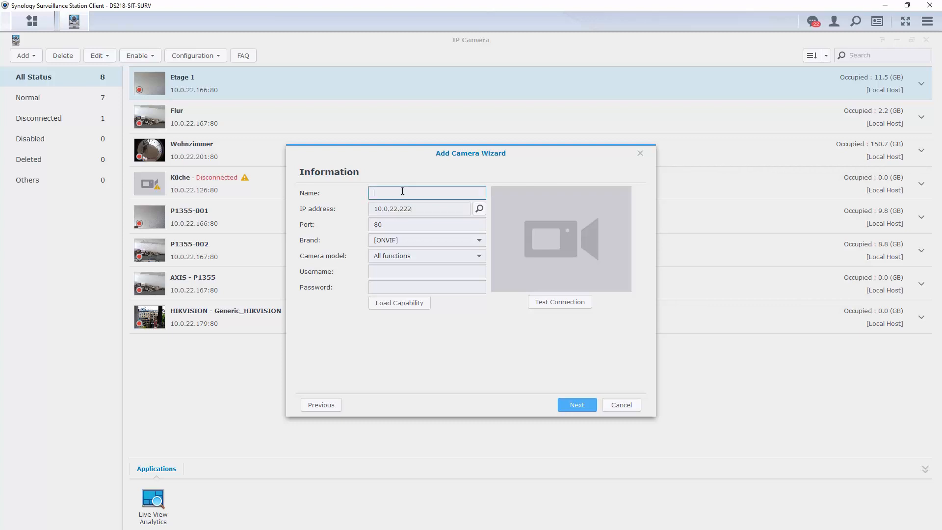
{"action": "type", "text": "ONVIF Camera"}
Step: Enter username admin and the password, test the connection, and finish the wizard
{"action": "left_click", "coordinate": [435, 274]}
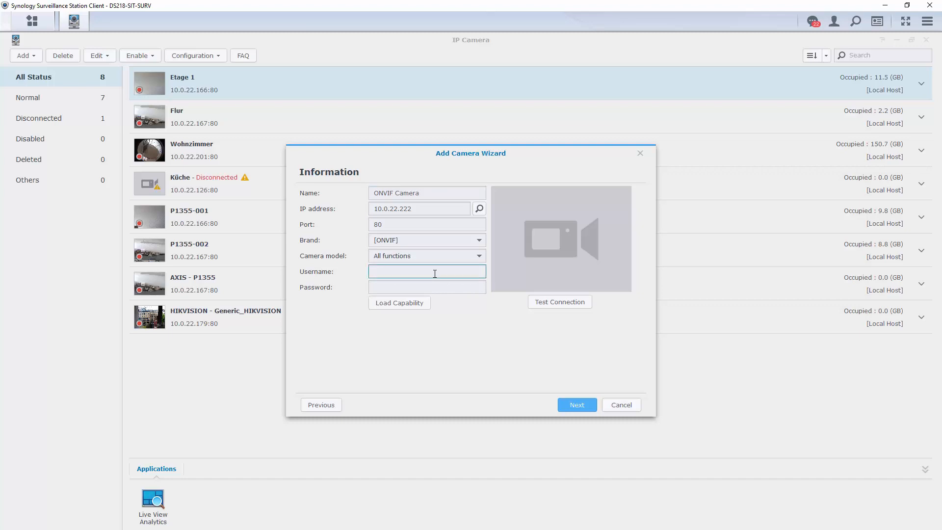
{"action": "type", "text": "admin"}
{"action": "key", "text": "Tab"}
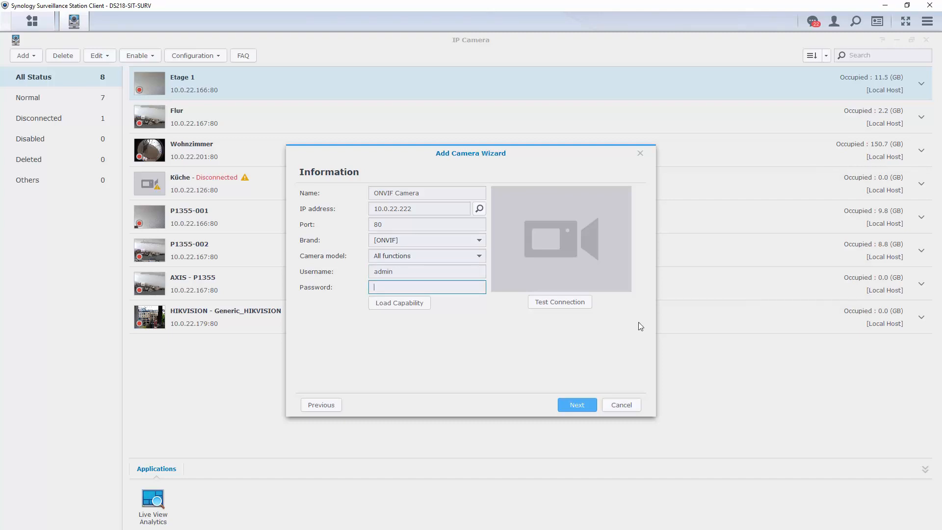
{"action": "type", "text": "•••••••"}
{"action": "left_click", "coordinate": [577, 306]}
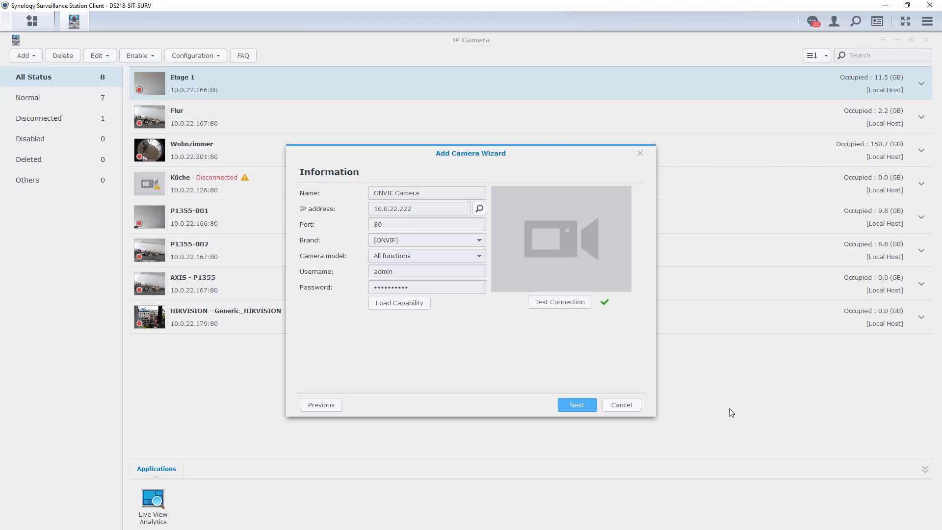
{"action": "left_click", "coordinate": [576, 405]}
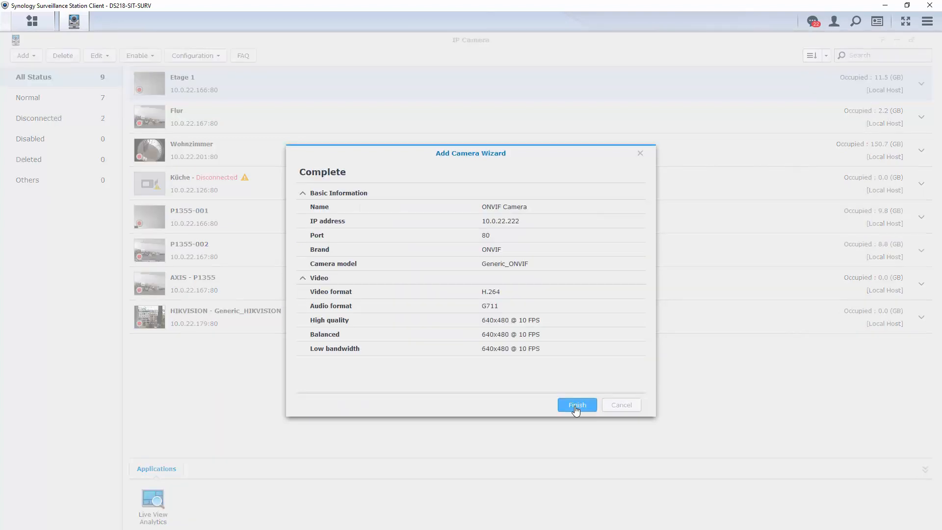
{"action": "left_click", "coordinate": [577, 406]}
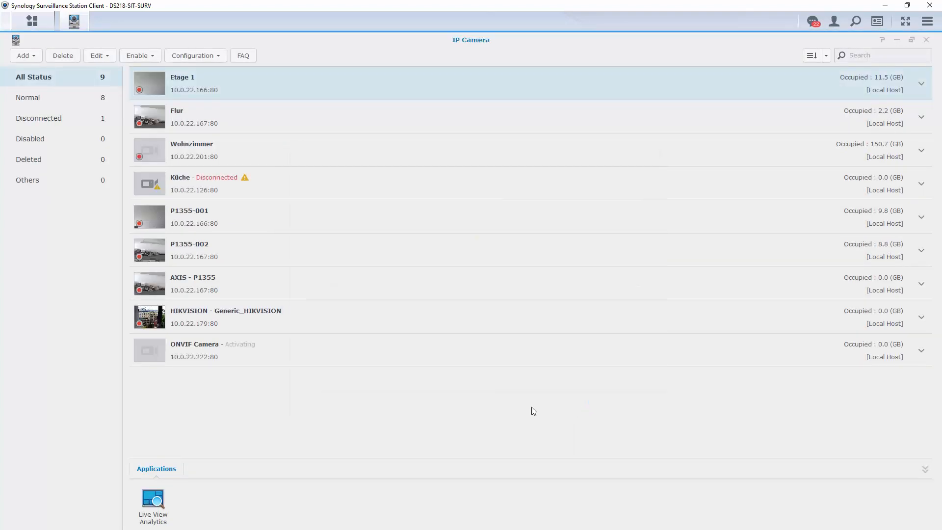
Step: Start a Quick Setup camera add and set the brand to [User Define]
{"action": "left_click", "coordinate": [25, 56]}
{"action": "left_click", "coordinate": [48, 72]}
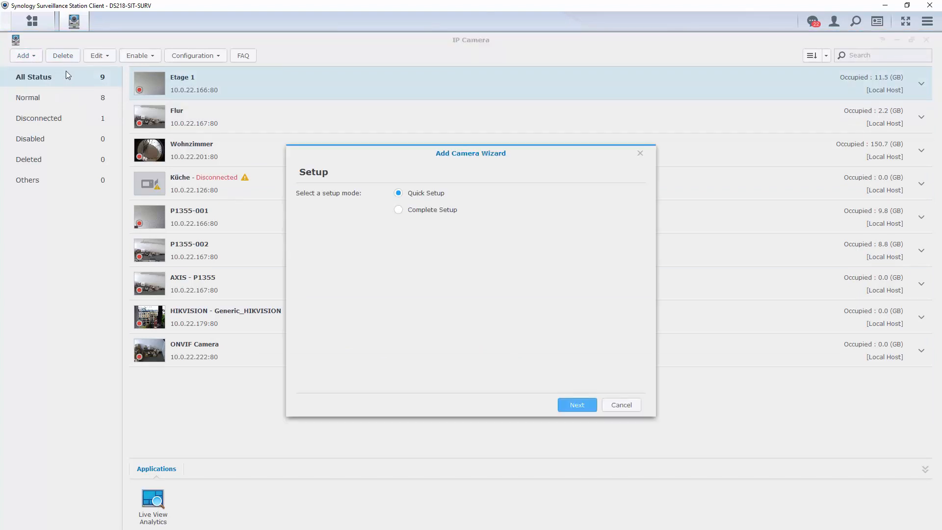
{"action": "left_click", "coordinate": [572, 406]}
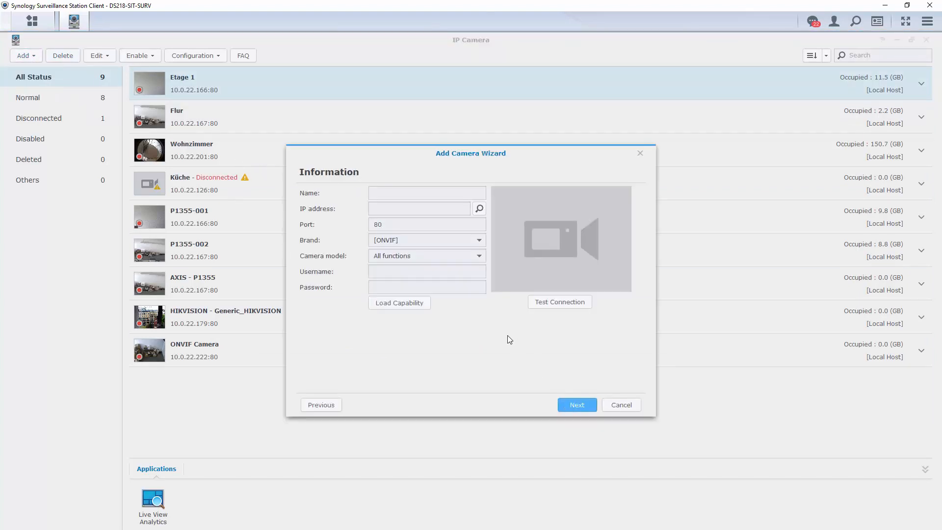
{"action": "left_click", "coordinate": [478, 242]}
{"action": "left_click", "coordinate": [479, 242]}
{"action": "left_click", "coordinate": [455, 273]}
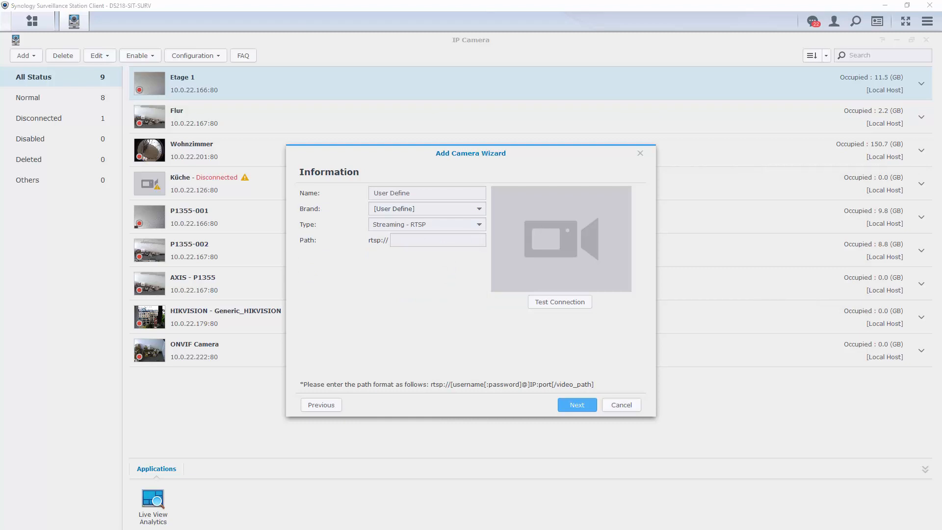
Step: Paste the RTSP path for 10.0.22.199:554, fix its password, test, and finish
{"action": "left_click", "coordinate": [419, 240]}
{"action": "key", "text": "ctrl+v"}
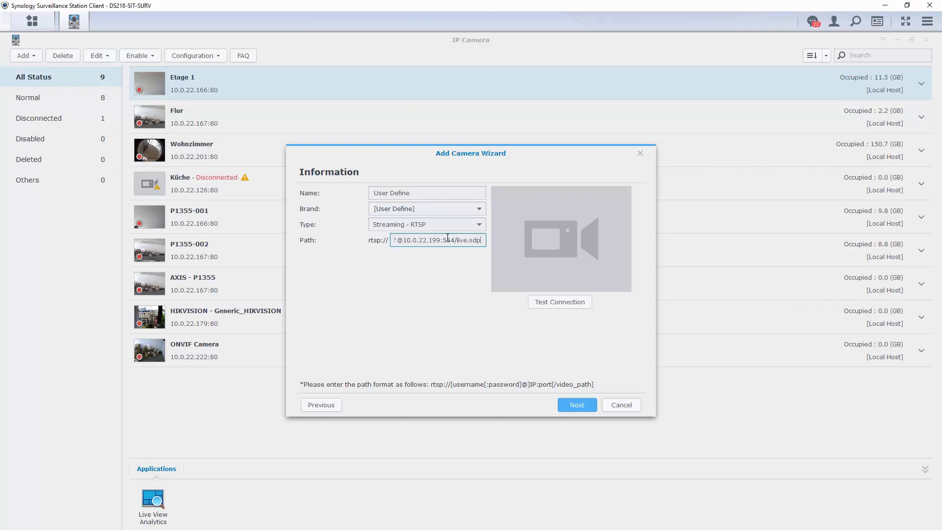
{"action": "key", "text": "Home"}
{"action": "left_click_drag", "start_coordinate": [456, 240], "coordinate": [413, 244]}
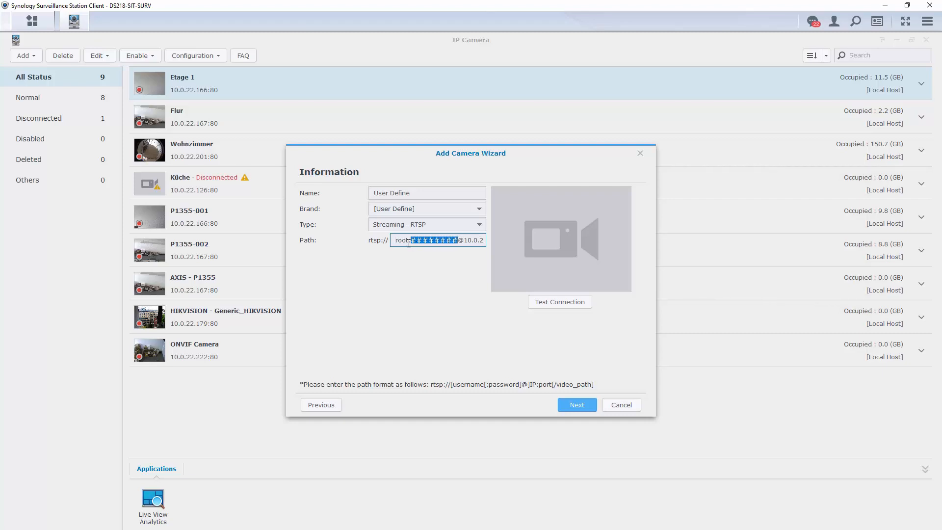
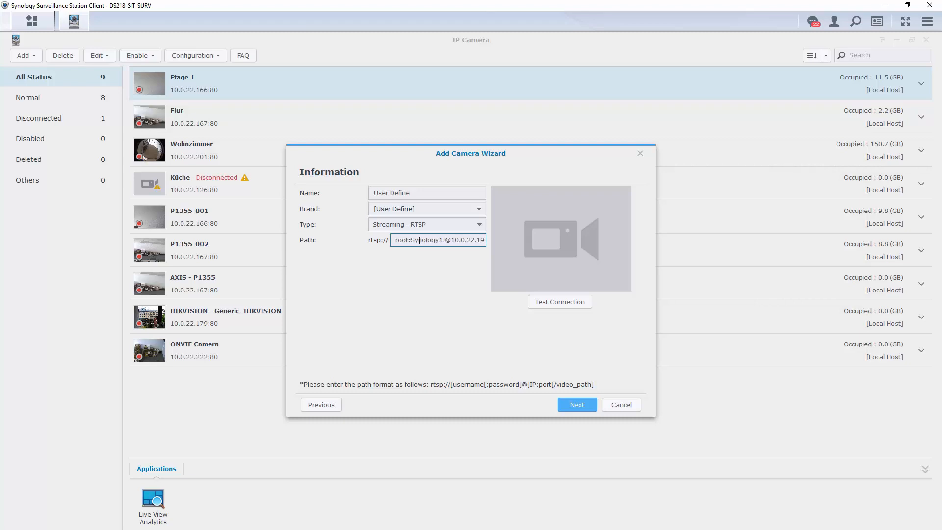
{"action": "left_click", "coordinate": [553, 303]}
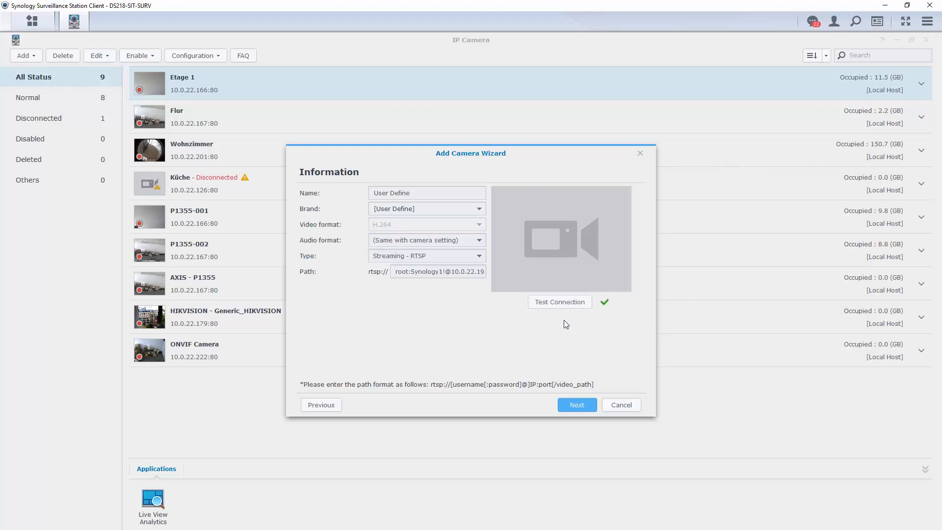
{"action": "left_click", "coordinate": [573, 406]}
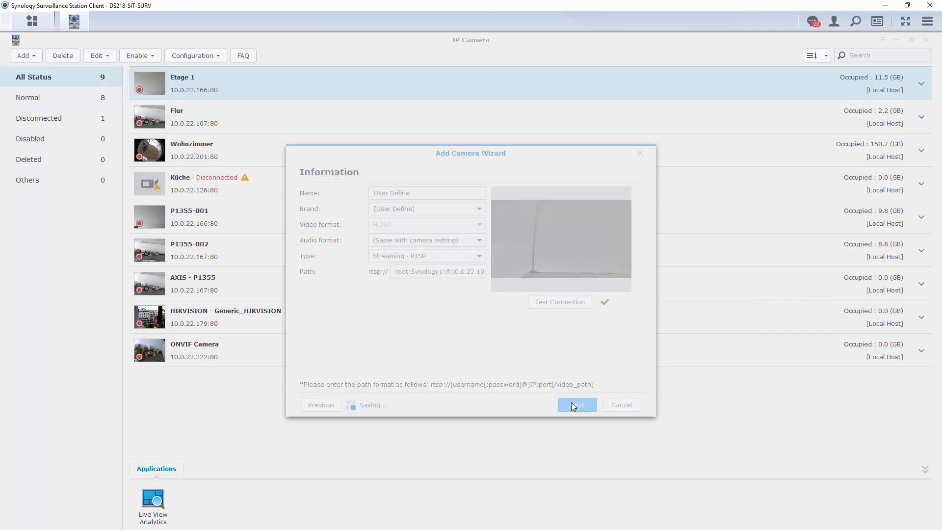
{"action": "left_click", "coordinate": [572, 404]}
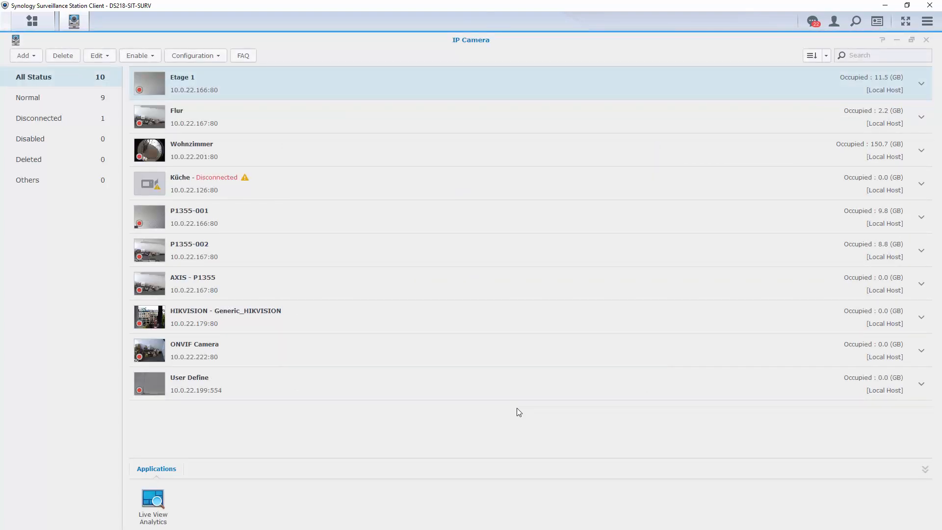
Step: Give the HIKVISION camera Motion Detection analytics with two zones (left facade, right of clock tower) and save
{"action": "left_click", "coordinate": [263, 317]}
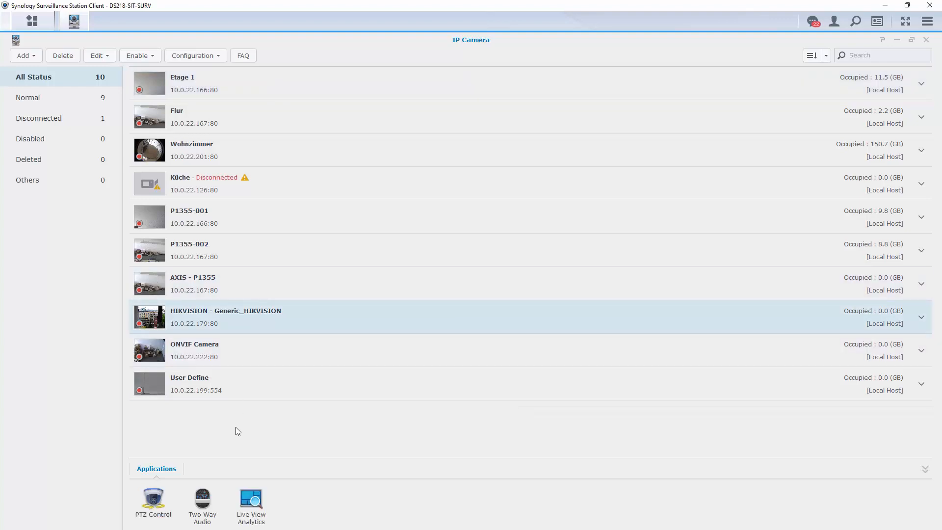
{"action": "left_click", "coordinate": [251, 500]}
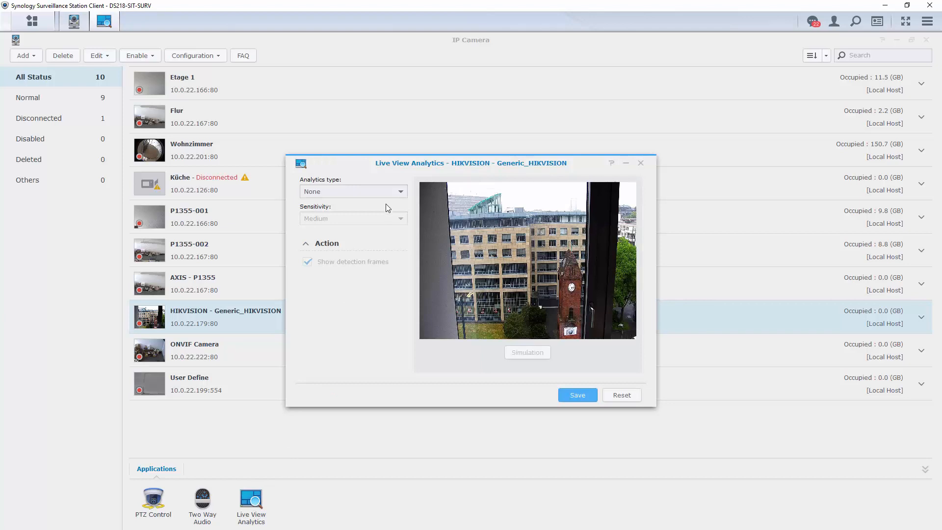
{"action": "left_click", "coordinate": [397, 194]}
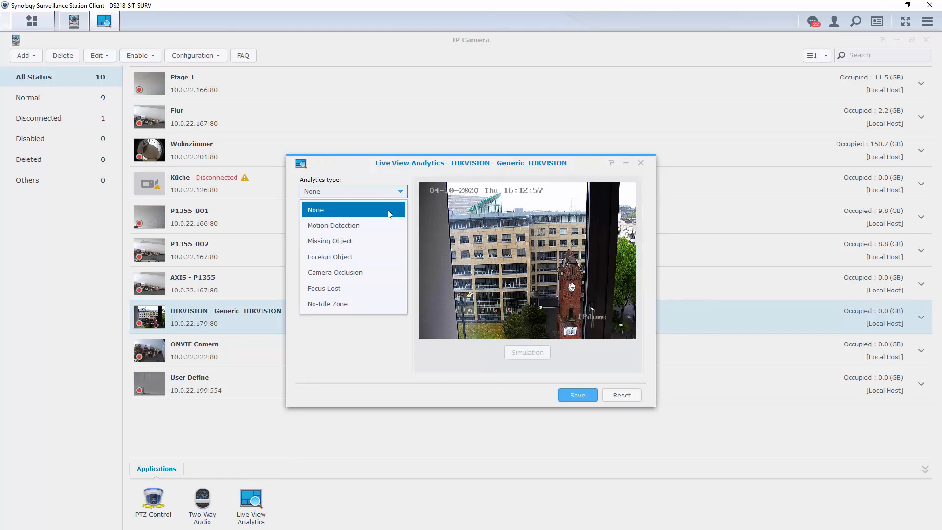
{"action": "left_click", "coordinate": [381, 222]}
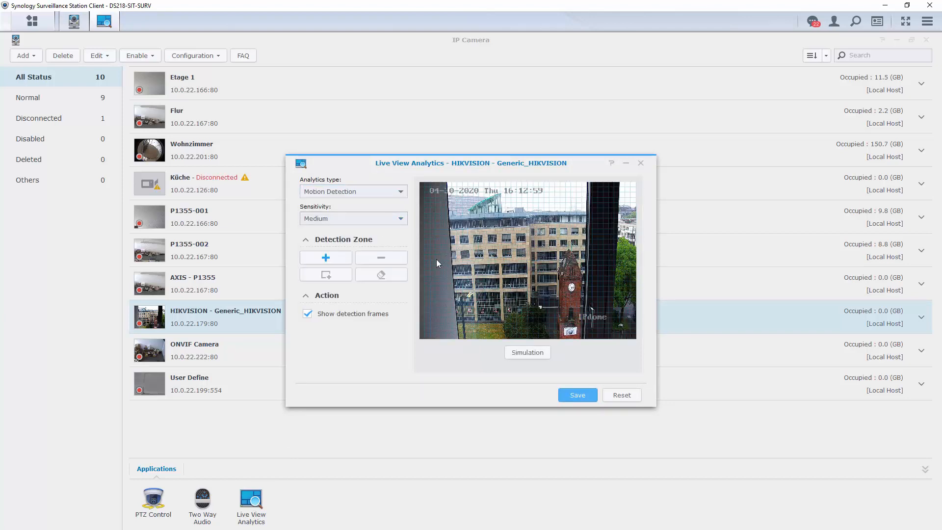
{"action": "mouse_move", "coordinate": [437, 260]}
{"action": "left_mouse_down"}
{"action": "mouse_move", "coordinate": [458, 299]}
{"action": "mouse_move", "coordinate": [505, 318]}
{"action": "left_mouse_up"}
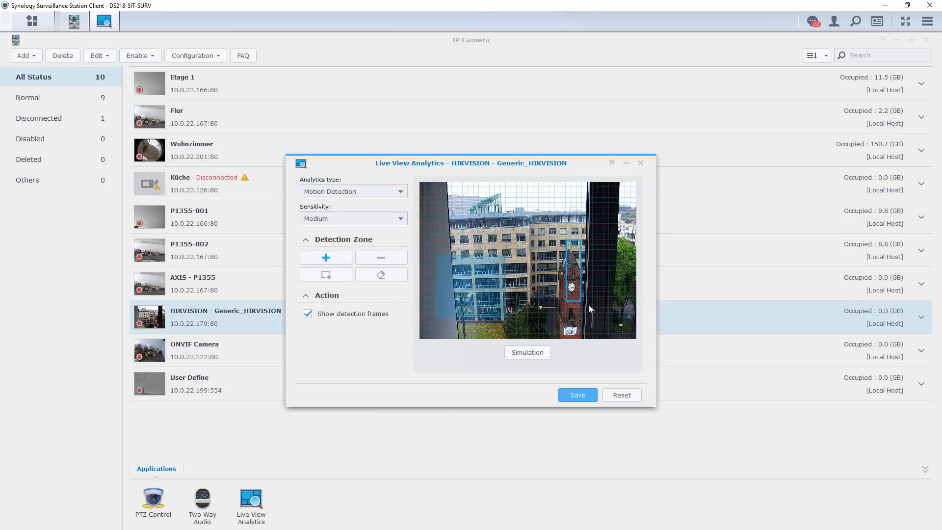
{"action": "left_click_drag", "start_coordinate": [589, 306], "coordinate": [624, 280]}
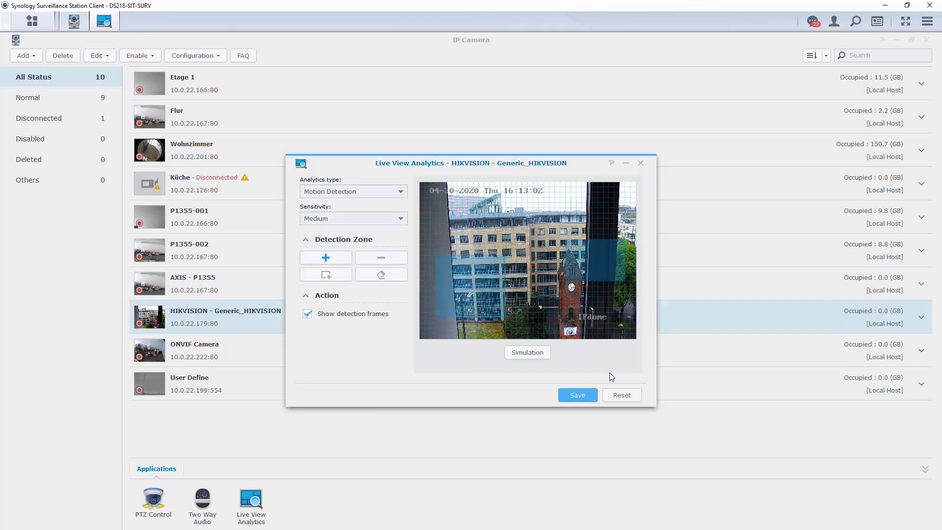
{"action": "left_click", "coordinate": [579, 398]}
Step: Close the analytics window and open the HIKVISION camera's Event Detection settings
{"action": "left_click", "coordinate": [640, 163]}
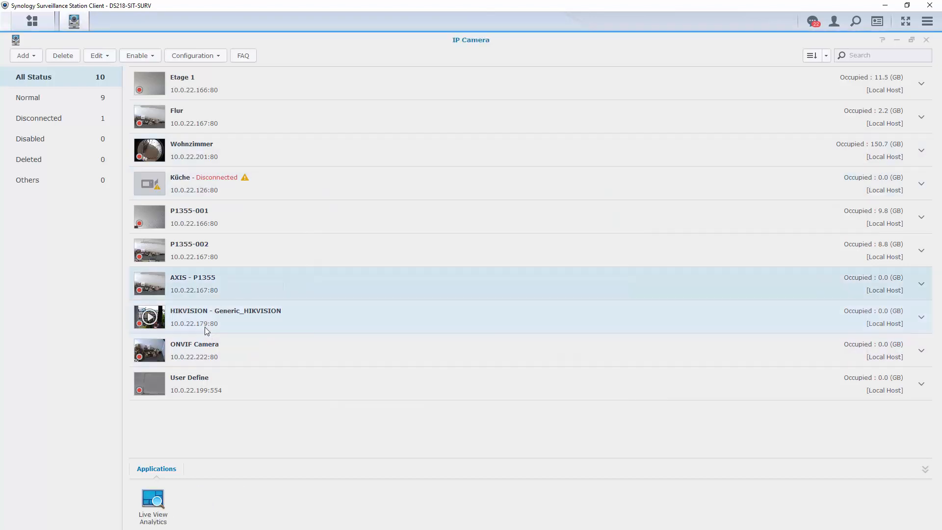
{"action": "left_click", "coordinate": [99, 55]}
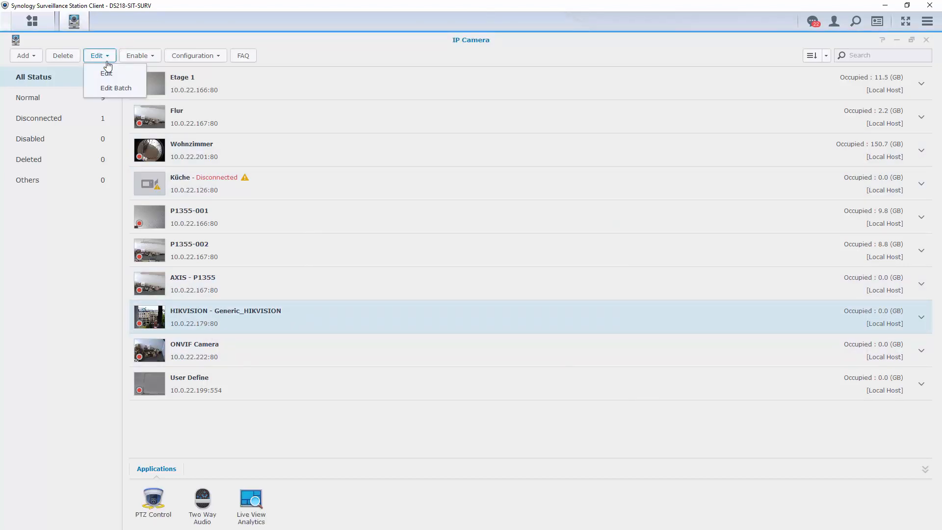
{"action": "left_click", "coordinate": [138, 78]}
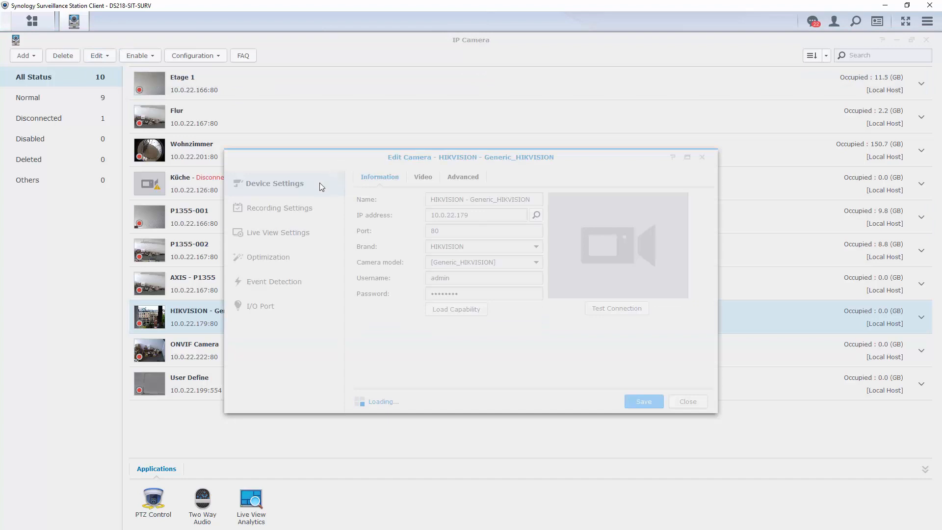
{"action": "left_click", "coordinate": [294, 281]}
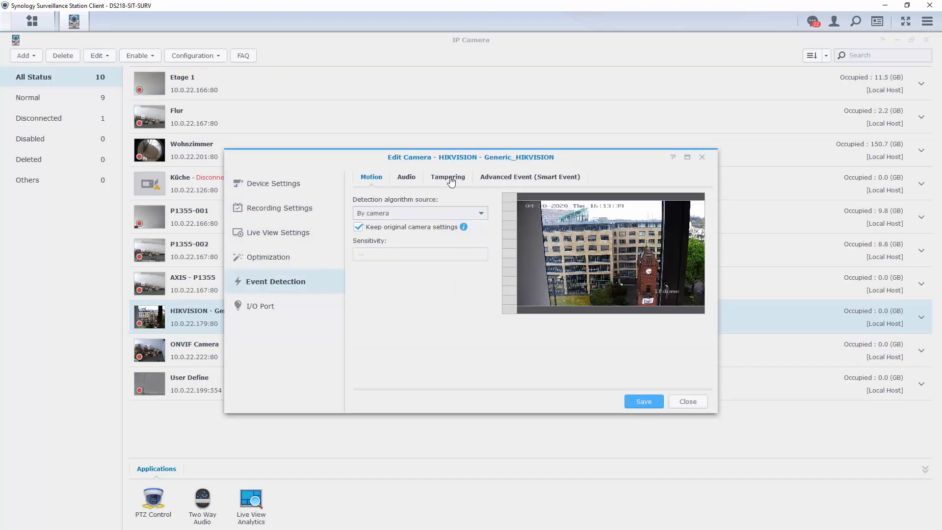
Step: Set motion detection to By Surveillance Station with sensitivity 70 and threshold 20
{"action": "left_click", "coordinate": [444, 218]}
{"action": "left_click", "coordinate": [432, 260]}
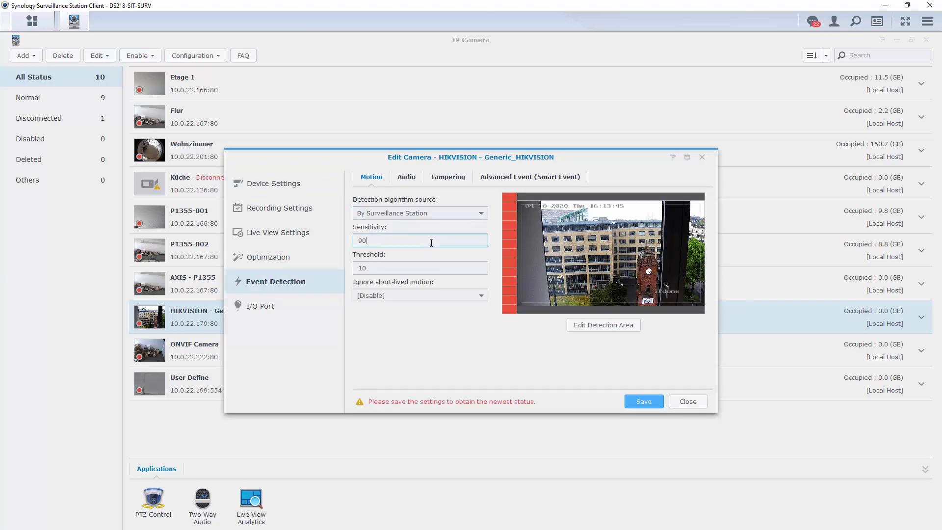
{"action": "double_click", "coordinate": [396, 242]}
{"action": "left_click", "coordinate": [373, 268]}
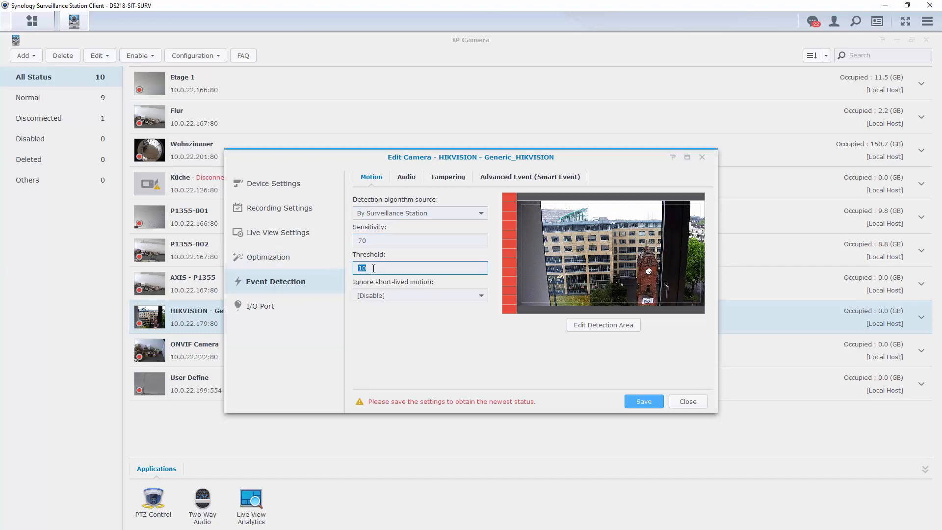
{"action": "type", "text": "20"}
{"action": "left_click", "coordinate": [395, 321]}
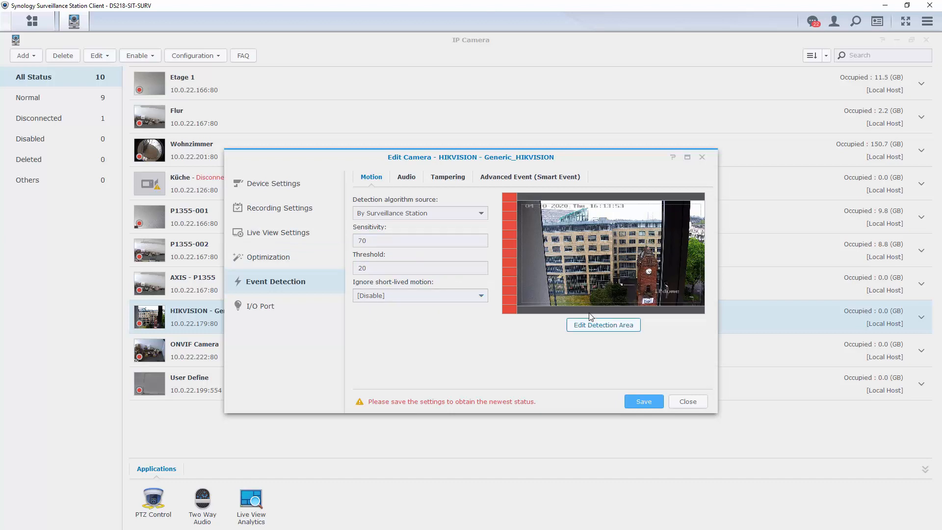
{"action": "left_click", "coordinate": [587, 325]}
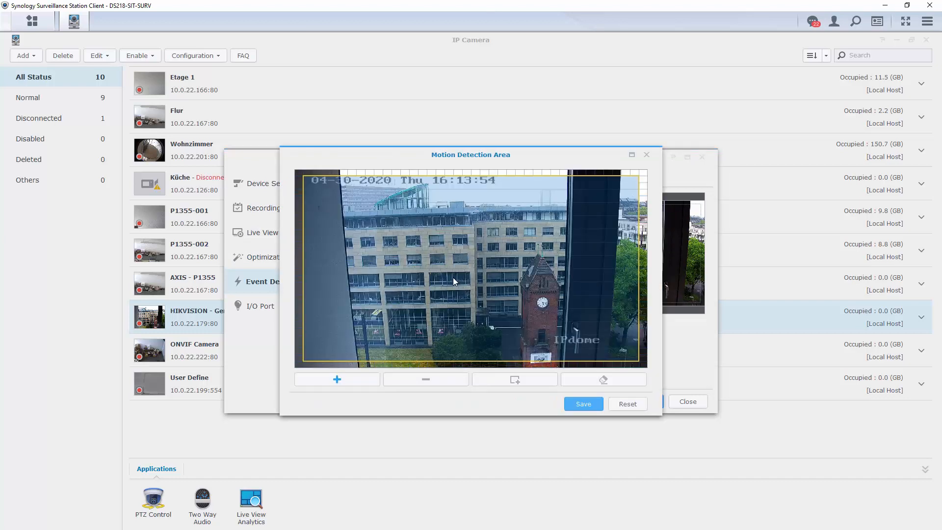
Step: Draw the detection area, subtract a thin strip and a large lower block, and save it
{"action": "left_click_drag", "start_coordinate": [366, 249], "coordinate": [454, 300]}
{"action": "left_click_drag", "start_coordinate": [622, 349], "coordinate": [620, 347]}
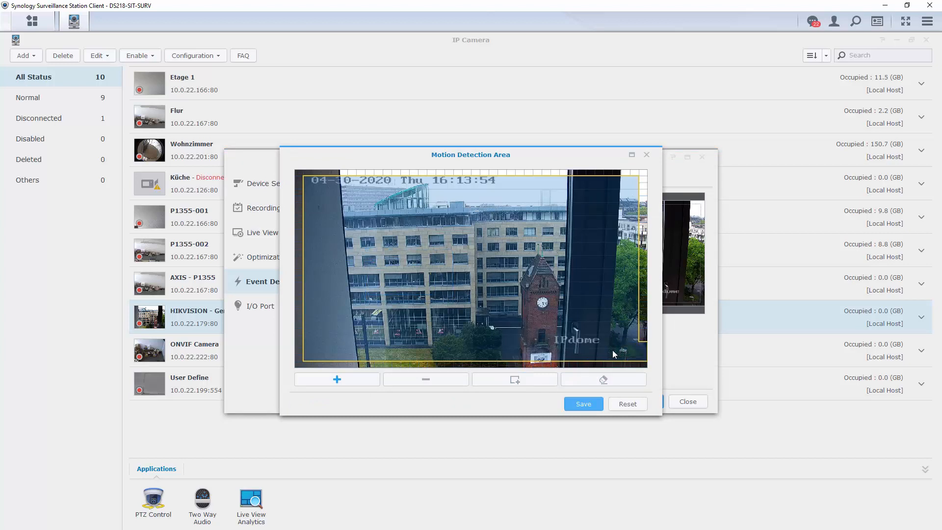
{"action": "left_click", "coordinate": [434, 380]}
{"action": "left_click_drag", "start_coordinate": [638, 291], "coordinate": [544, 328]}
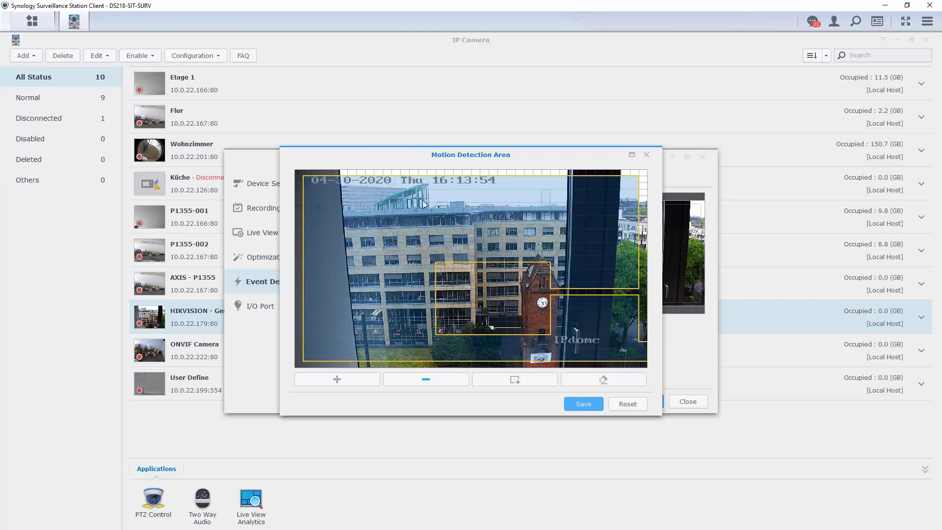
{"action": "left_click_drag", "start_coordinate": [418, 183], "coordinate": [626, 330]}
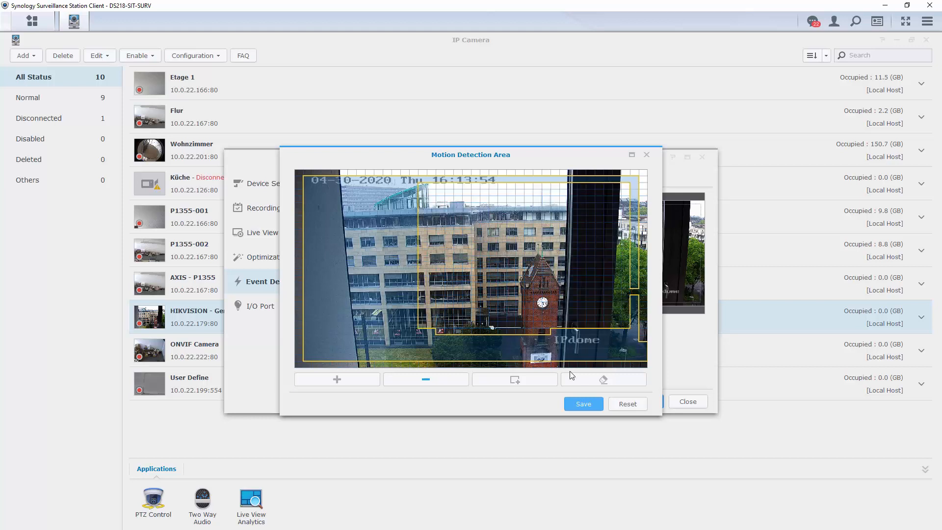
{"action": "left_click", "coordinate": [581, 407]}
Step: Turn motion detection off and discard the unsaved HIKVISION camera changes
{"action": "left_click", "coordinate": [647, 158]}
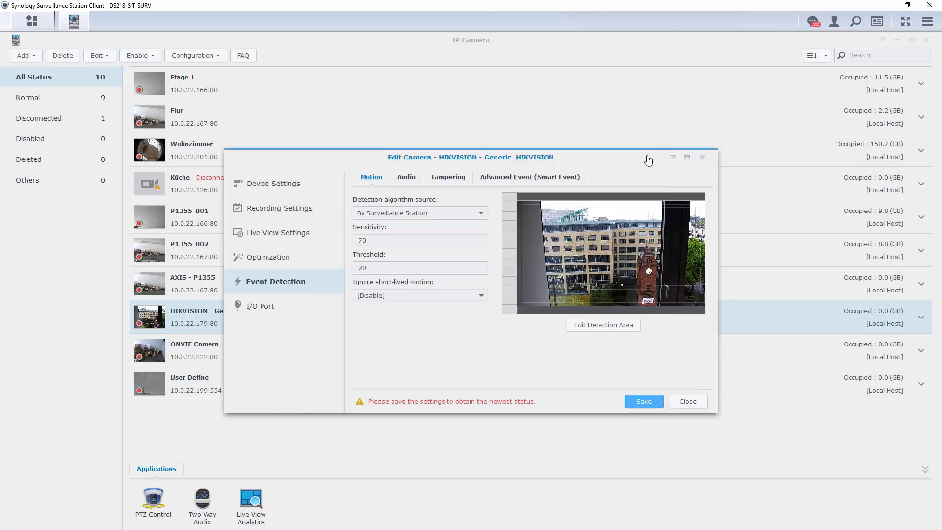
{"action": "left_click", "coordinate": [476, 216]}
{"action": "left_click", "coordinate": [453, 230]}
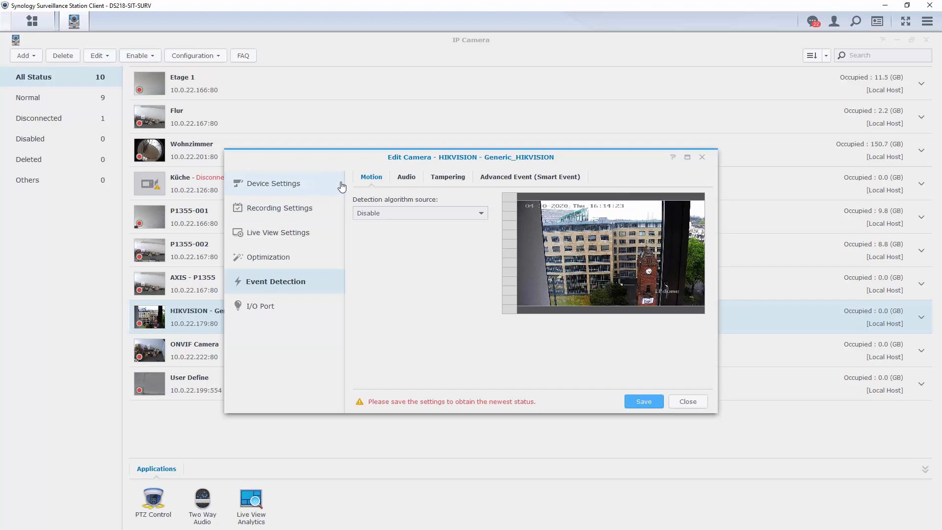
{"action": "left_click", "coordinate": [703, 158]}
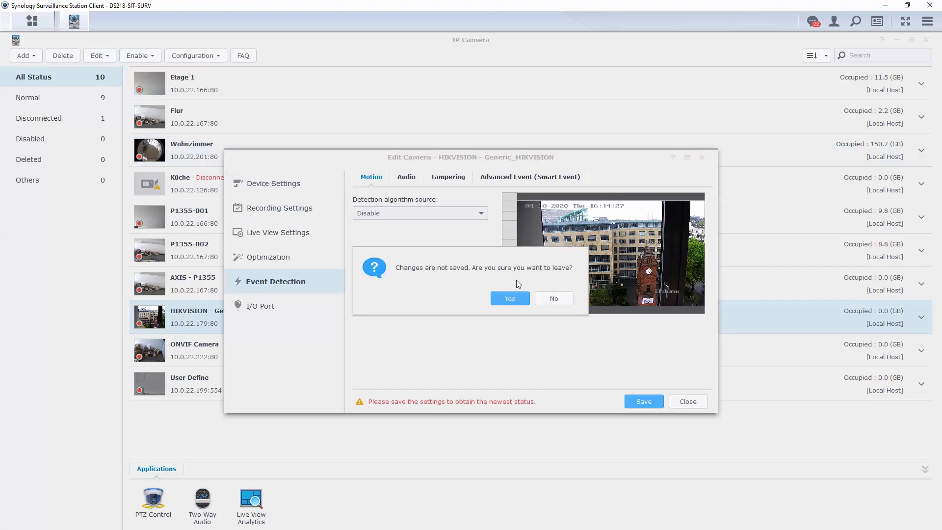
{"action": "left_click", "coordinate": [520, 304]}
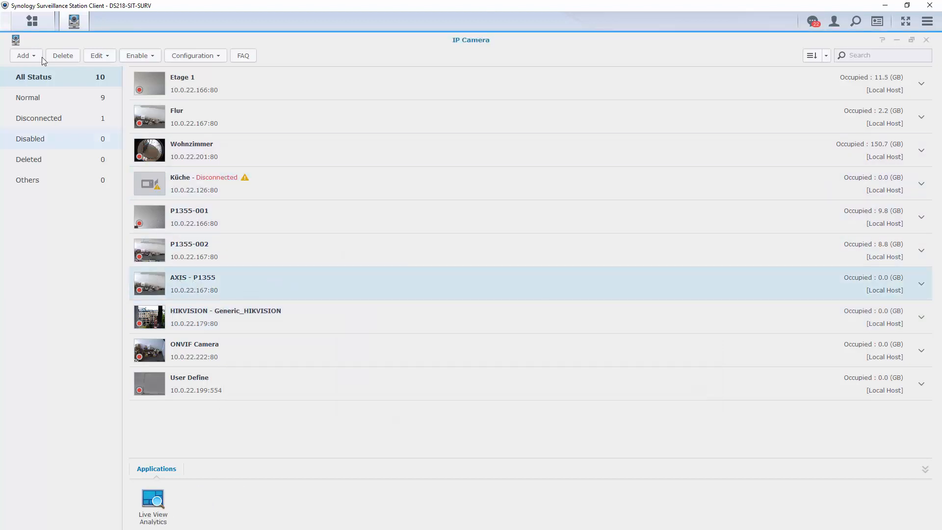
{"action": "left_click", "coordinate": [98, 56]}
Step: Assign Stream 2 to the High quality and Balanced profiles, keeping Low bandwidth on Stream 1
{"action": "left_click", "coordinate": [105, 74]}
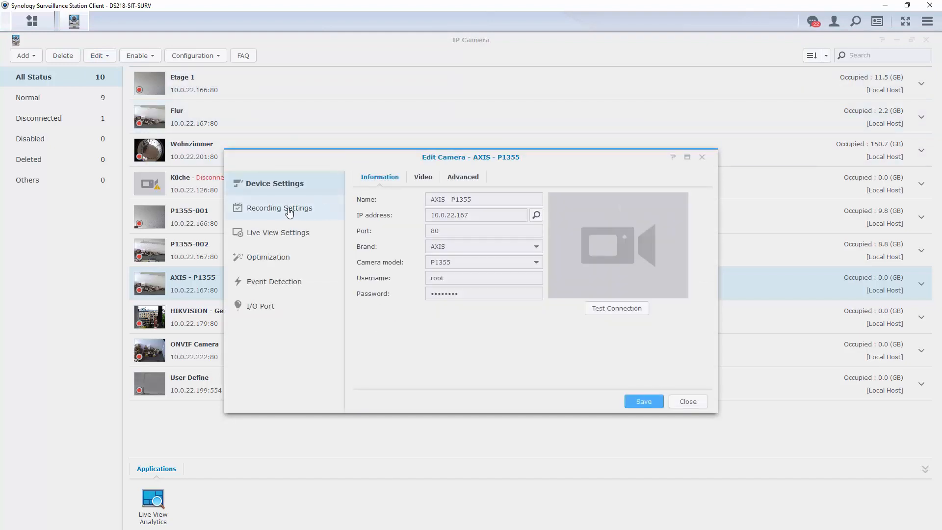
{"action": "left_click", "coordinate": [423, 177]}
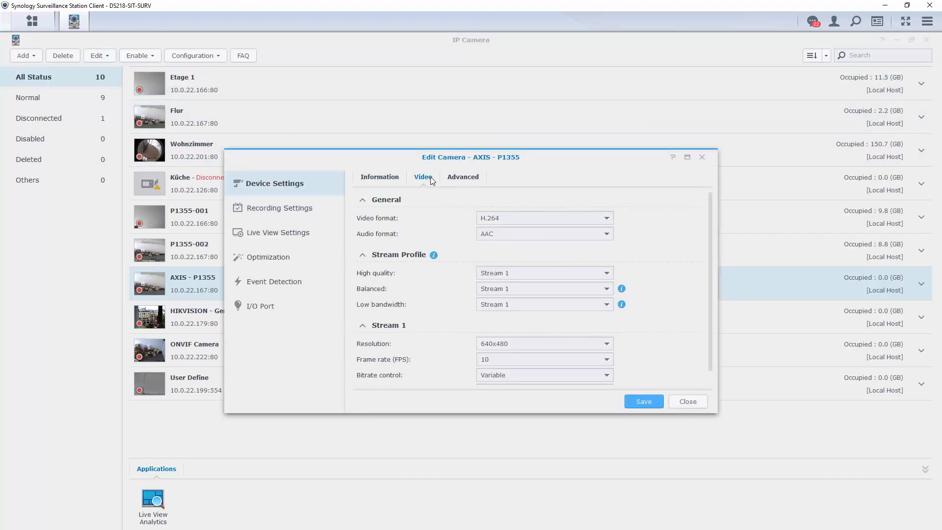
{"action": "left_click", "coordinate": [537, 275]}
{"action": "left_click", "coordinate": [531, 307]}
{"action": "left_click", "coordinate": [535, 288]}
{"action": "left_click", "coordinate": [532, 322]}
{"action": "left_click", "coordinate": [529, 306]}
{"action": "left_click", "coordinate": [529, 306]}
Step: Set Stream 2 to 1920x1080 at 30 FPS, keep Stream 1 at 640x480, and save
{"action": "scroll", "coordinate": [529, 334], "scroll_direction": "down", "scroll_amount": 1}
{"action": "left_click", "coordinate": [528, 335]}
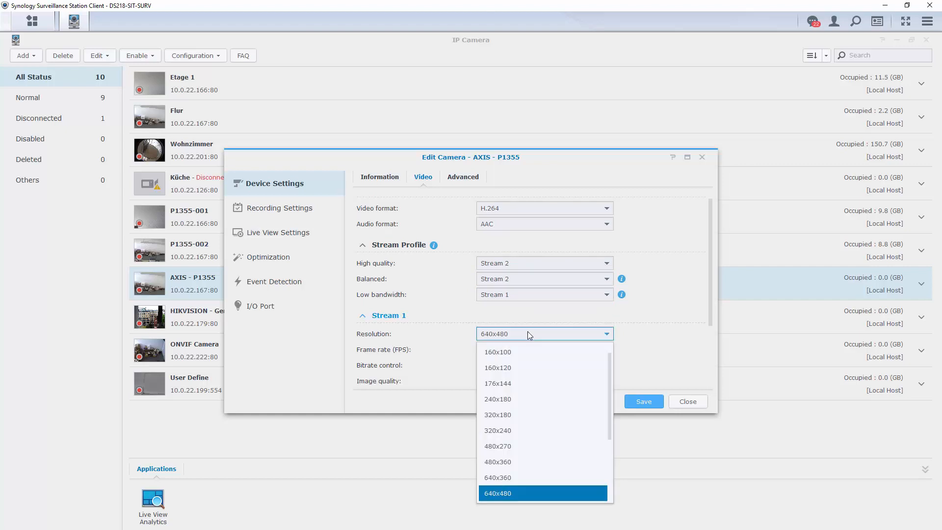
{"action": "left_click", "coordinate": [528, 336]}
{"action": "scroll", "coordinate": [530, 360], "scroll_direction": "down", "scroll_amount": 3}
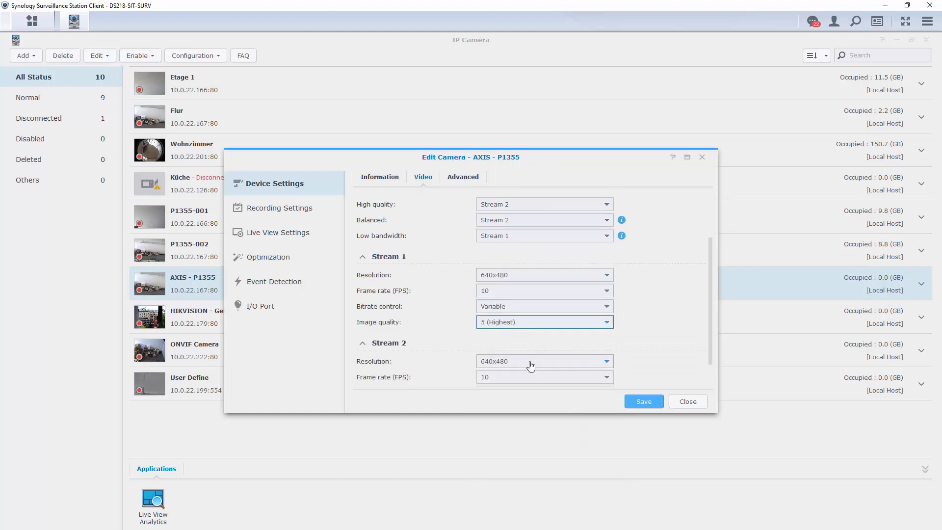
{"action": "left_click", "coordinate": [529, 361]}
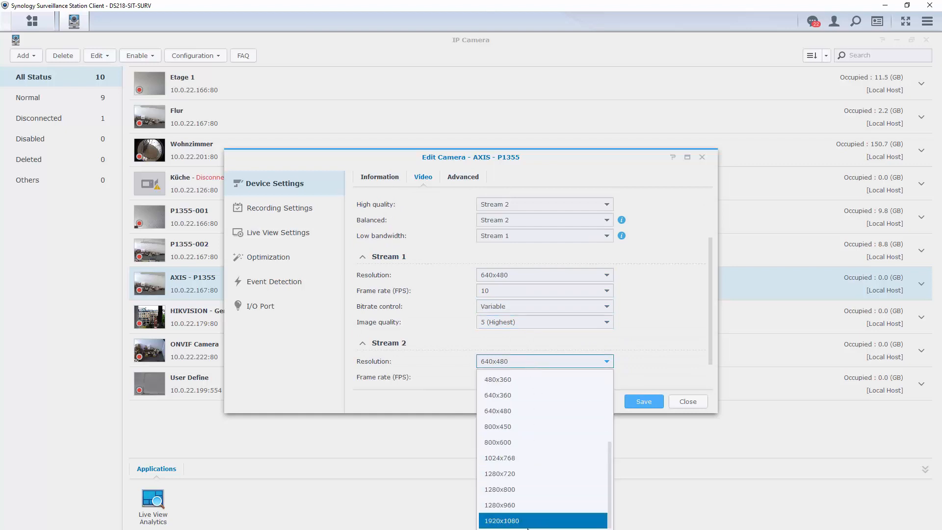
{"action": "left_click", "coordinate": [525, 521]}
{"action": "left_click", "coordinate": [527, 377]}
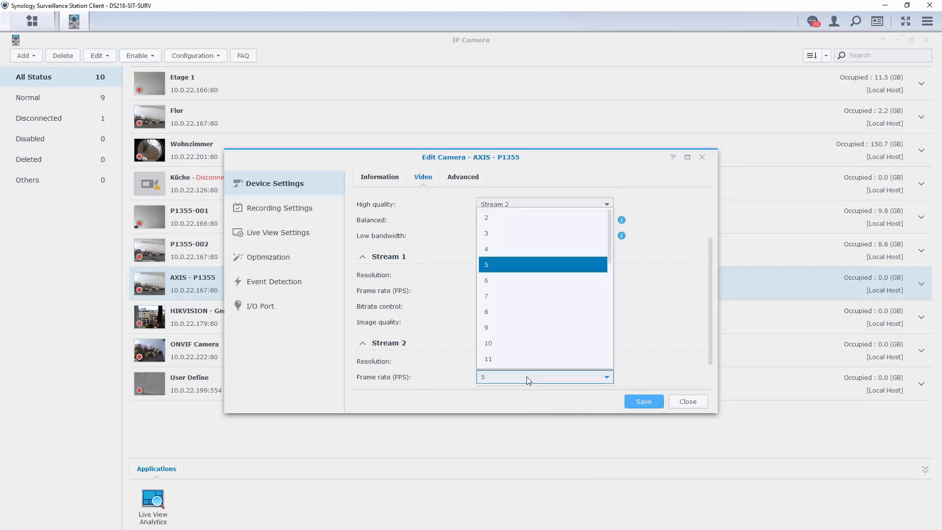
{"action": "scroll", "coordinate": [526, 326], "scroll_direction": "down", "scroll_amount": 4}
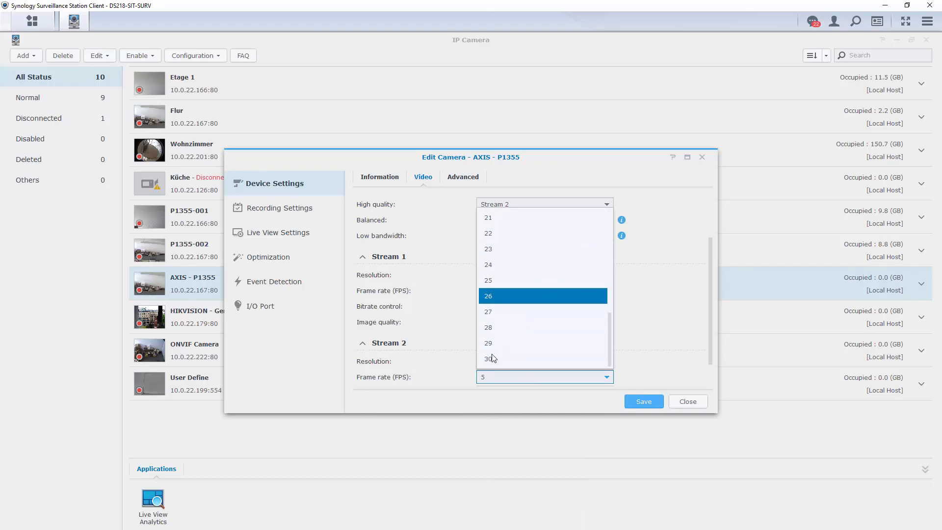
{"action": "left_click", "coordinate": [524, 358]}
{"action": "scroll", "coordinate": [535, 360], "scroll_direction": "down", "scroll_amount": 1}
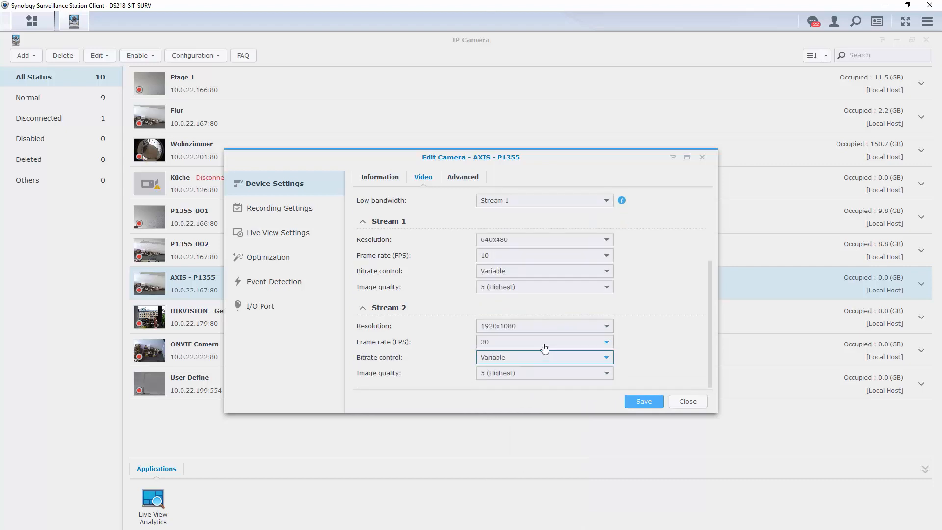
{"action": "scroll", "coordinate": [504, 311], "scroll_direction": "up", "scroll_amount": 1}
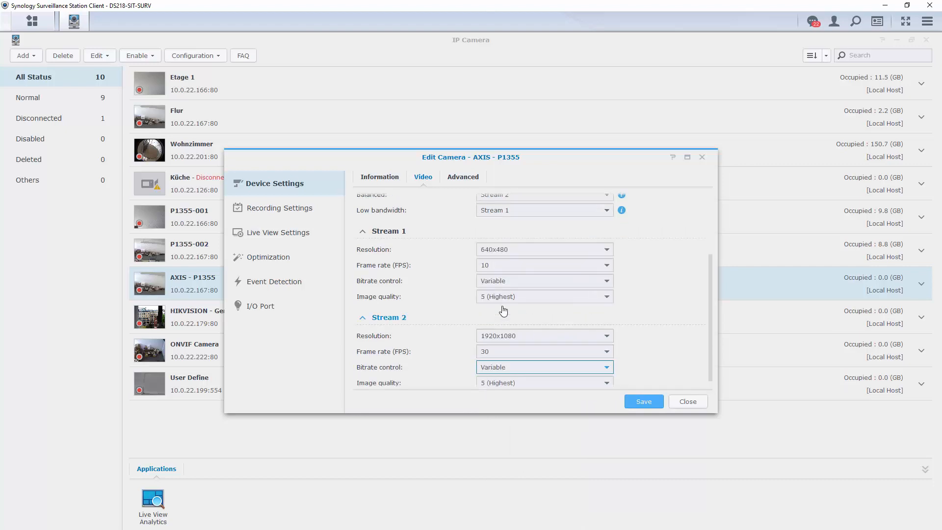
{"action": "scroll", "coordinate": [503, 311], "scroll_direction": "down", "scroll_amount": 1}
{"action": "scroll", "coordinate": [503, 311], "scroll_direction": "up", "scroll_amount": 5}
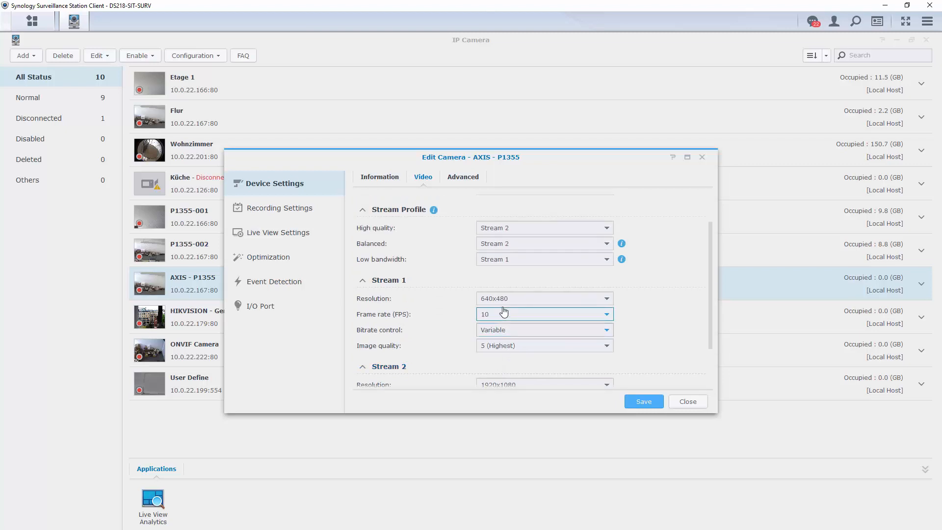
{"action": "left_click", "coordinate": [642, 403]}
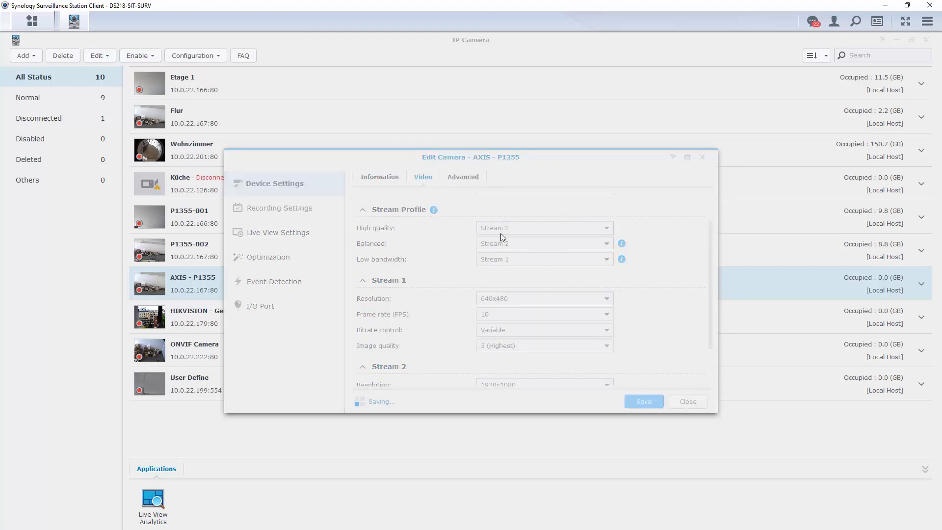
Step: In AXIS - P1355 Live View Settings, switch to High quality on All Detections events
{"action": "left_click", "coordinate": [463, 178]}
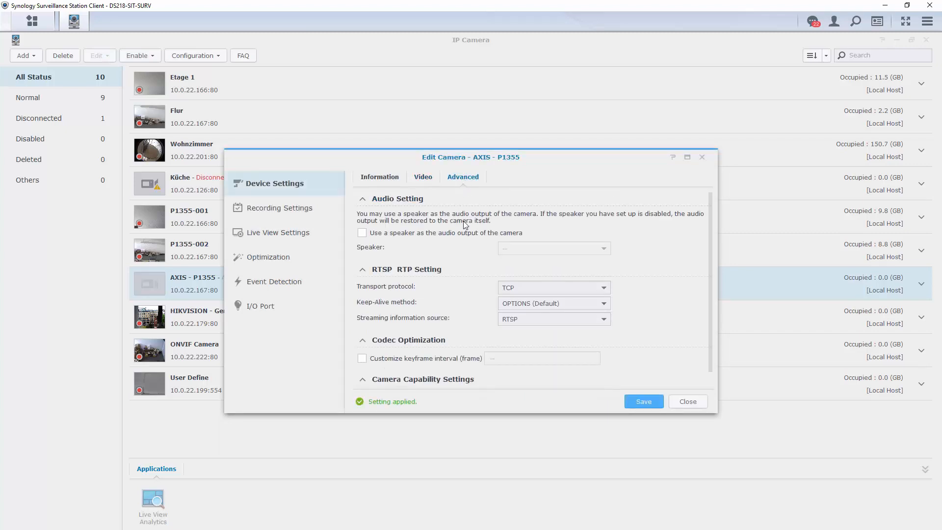
{"action": "left_click", "coordinate": [279, 208]}
{"action": "left_click", "coordinate": [277, 234]}
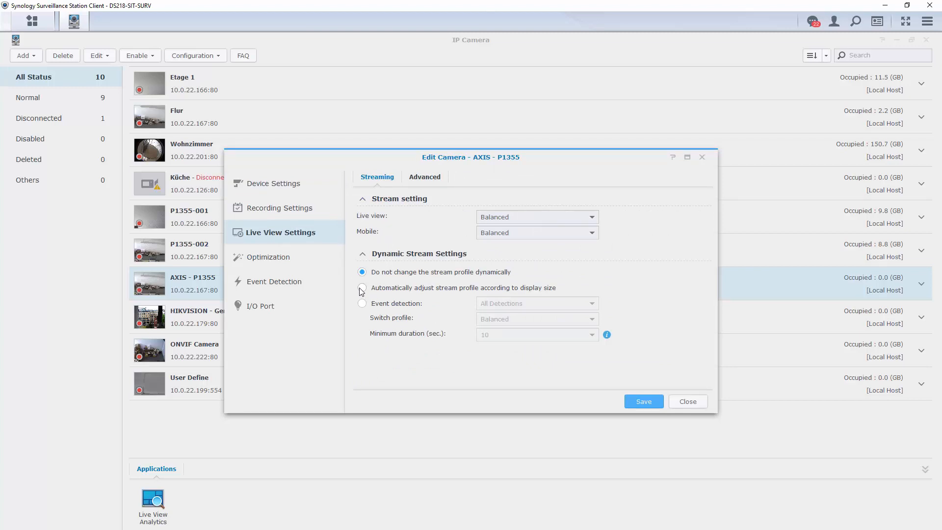
{"action": "left_click", "coordinate": [363, 303]}
{"action": "left_click", "coordinate": [503, 305]}
{"action": "left_click", "coordinate": [502, 306]}
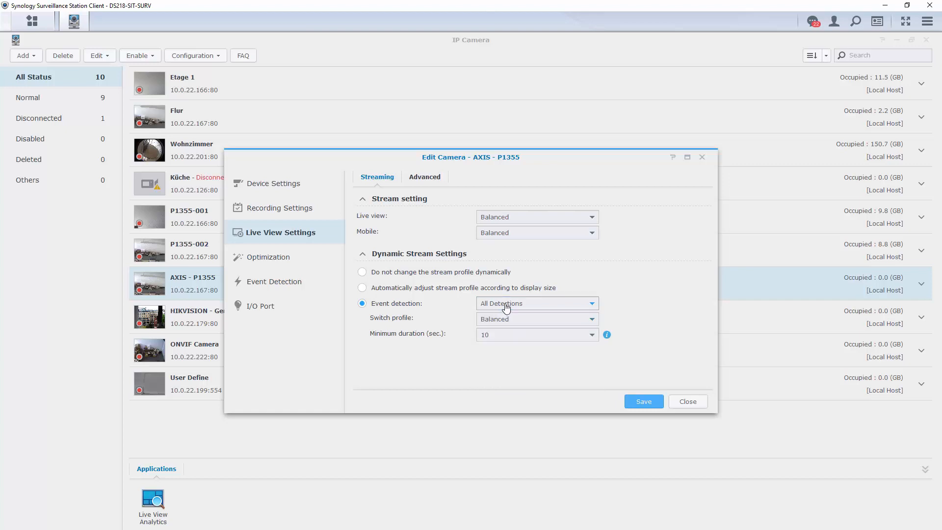
{"action": "left_click", "coordinate": [537, 321]}
{"action": "left_click", "coordinate": [536, 337]}
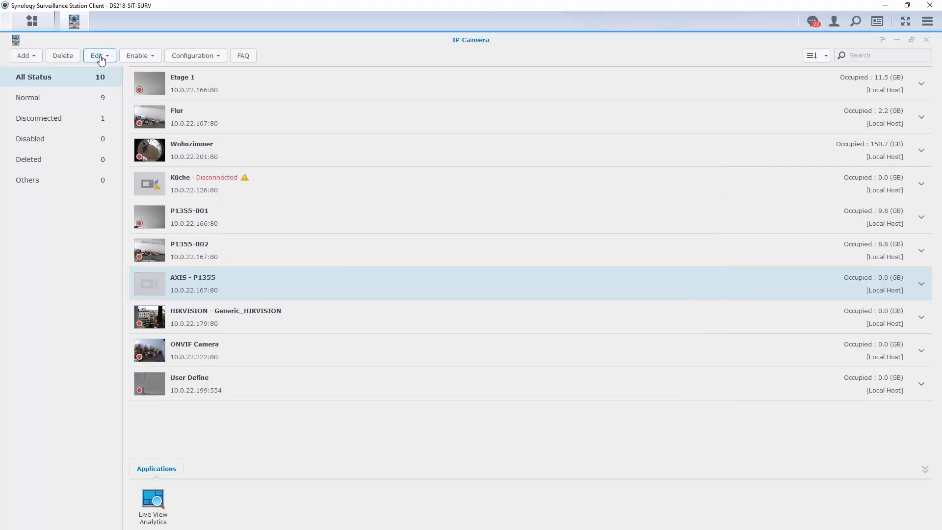
Step: Schedule AXIS - P1355 Motion Detection recording for hours 0–6 and 20–23 daily plus Sunday, and save
{"action": "left_click", "coordinate": [101, 59]}
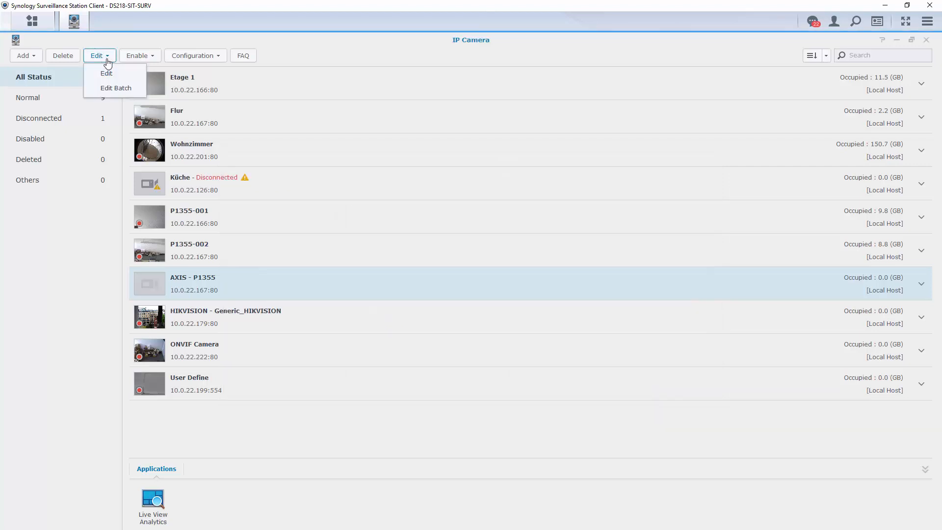
{"action": "left_click", "coordinate": [110, 75]}
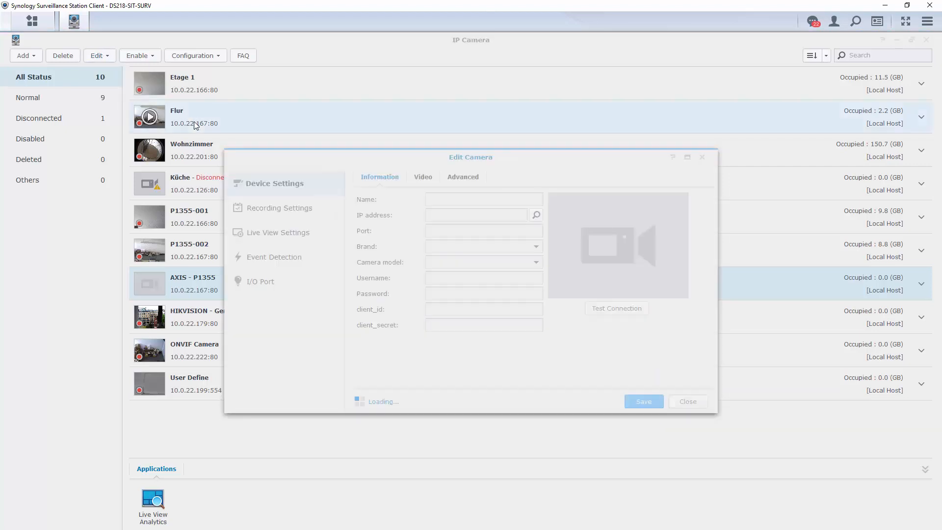
{"action": "left_click", "coordinate": [294, 211]}
{"action": "left_click", "coordinate": [423, 178]}
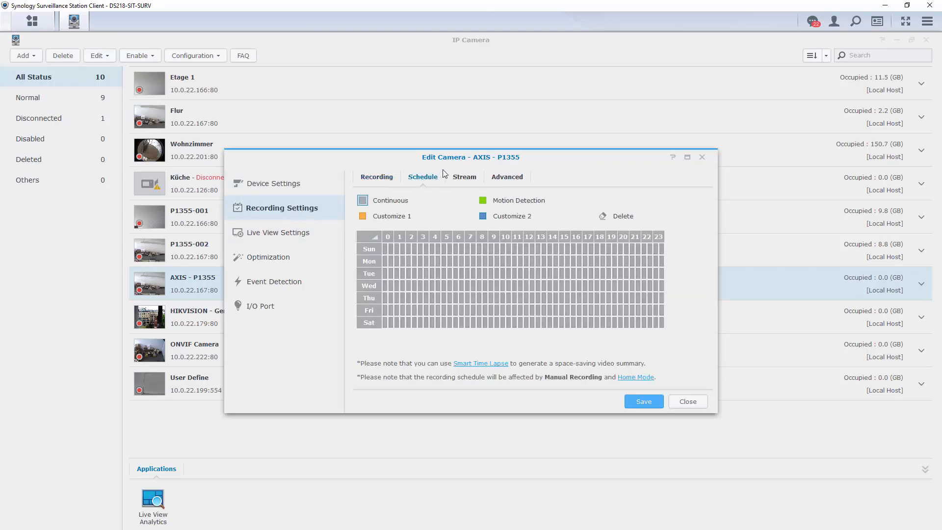
{"action": "left_click", "coordinate": [492, 203]}
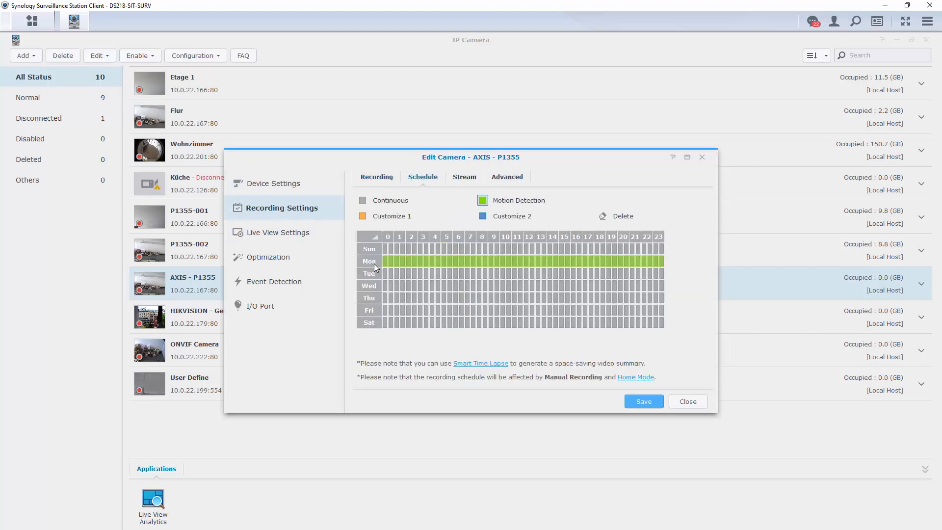
{"action": "mouse_move", "coordinate": [385, 261]}
{"action": "left_mouse_down"}
{"action": "mouse_move", "coordinate": [455, 296]}
{"action": "mouse_move", "coordinate": [472, 319]}
{"action": "mouse_move", "coordinate": [461, 334]}
{"action": "left_mouse_up"}
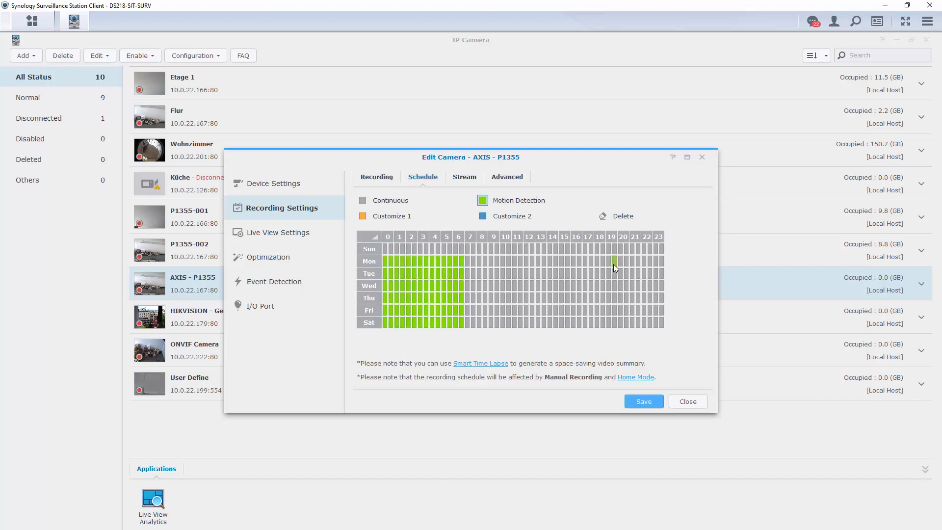
{"action": "left_click_drag", "start_coordinate": [622, 261], "coordinate": [665, 330]}
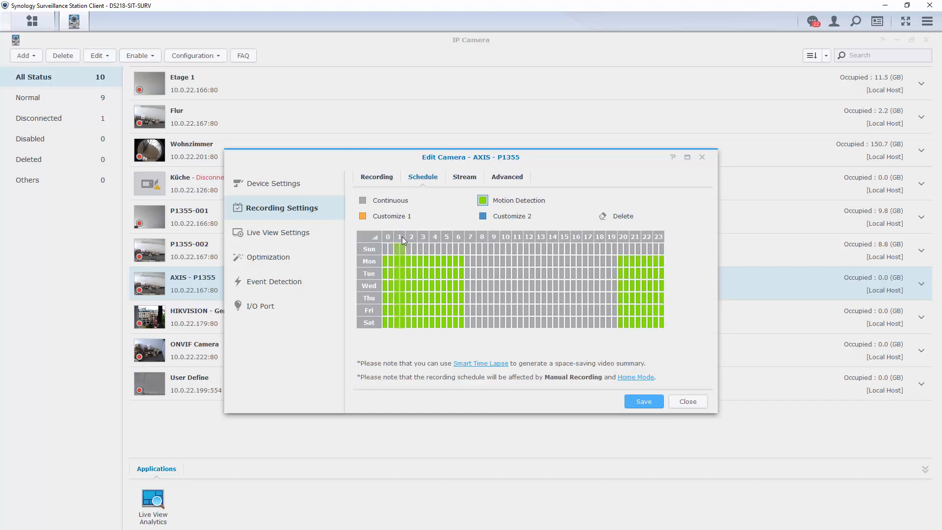
{"action": "mouse_move", "coordinate": [387, 248]}
{"action": "left_mouse_down"}
{"action": "mouse_move", "coordinate": [519, 256]}
{"action": "mouse_move", "coordinate": [662, 244]}
{"action": "left_mouse_up"}
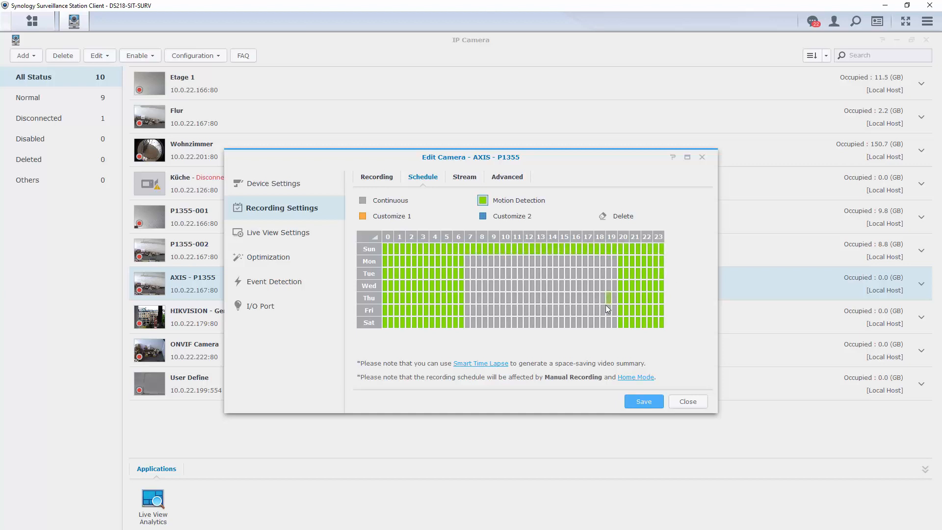
{"action": "left_click", "coordinate": [643, 402]}
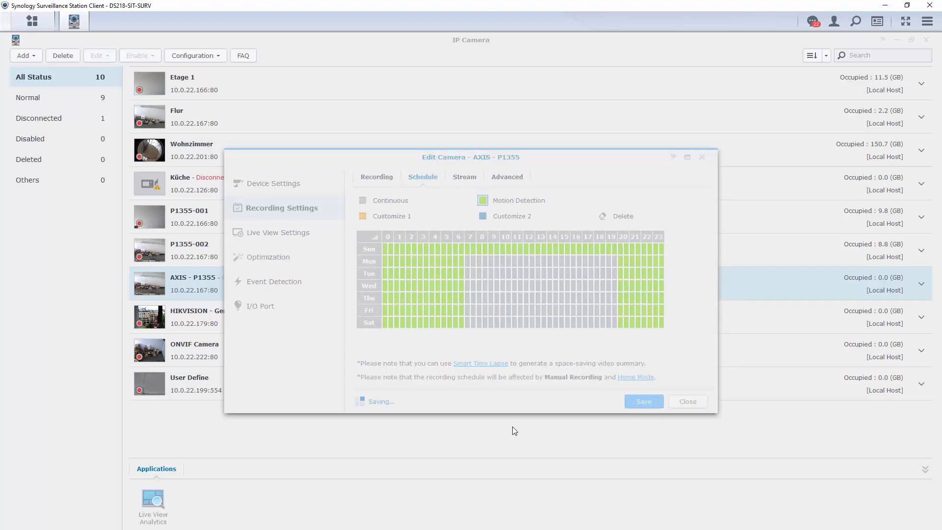
Step: Keep VMD3 as the ACAP VMD version in AXIS - P1355's event detection settings
{"action": "left_click", "coordinate": [275, 281]}
{"action": "left_click", "coordinate": [408, 178]}
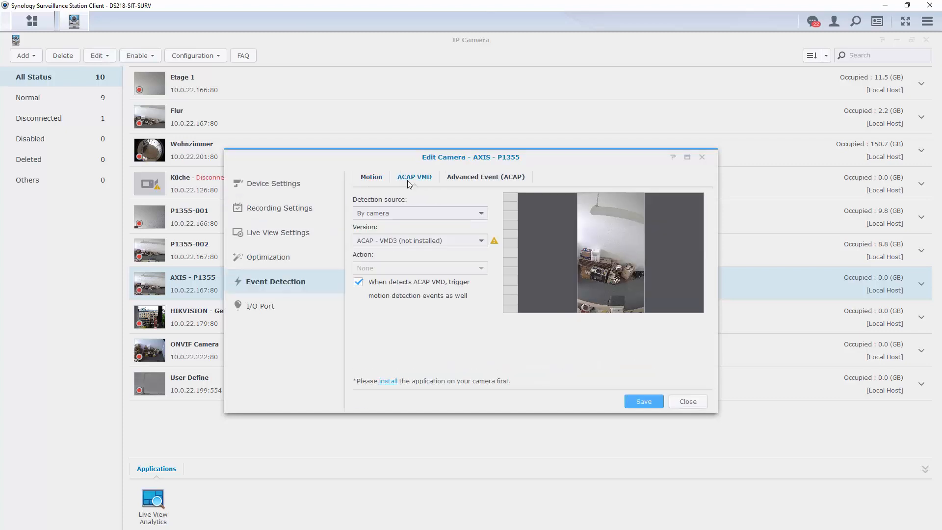
{"action": "left_click", "coordinate": [460, 241]}
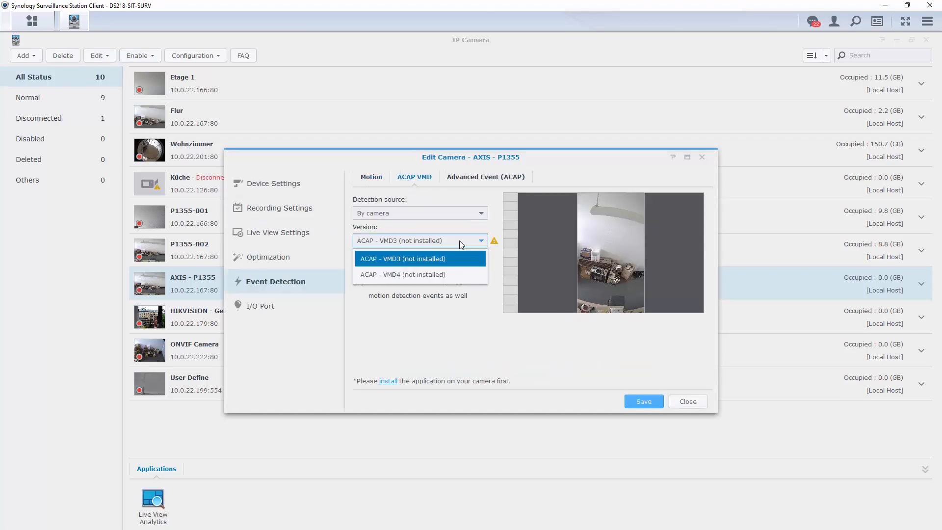
{"action": "left_click", "coordinate": [453, 262]}
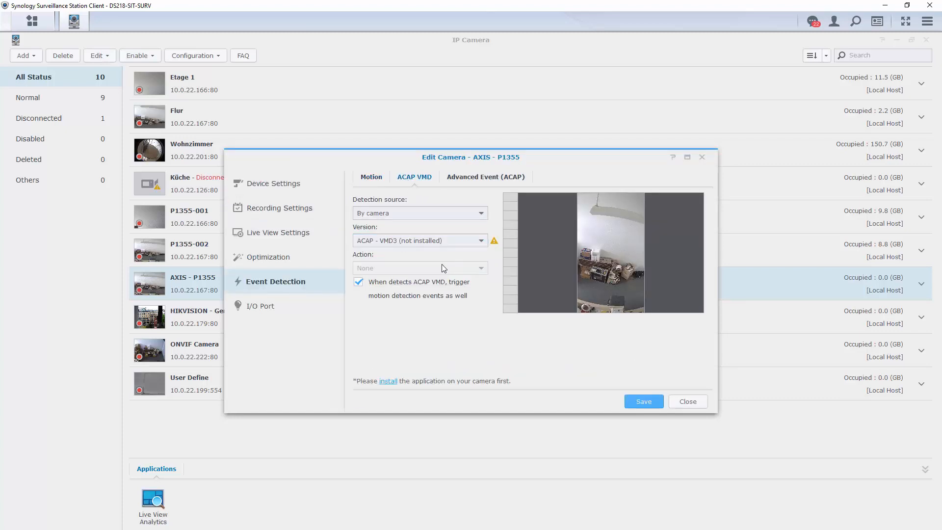
Step: Enable Trigger Motion Event for all four ACAP applications and save the settings
{"action": "left_click", "coordinate": [477, 177]}
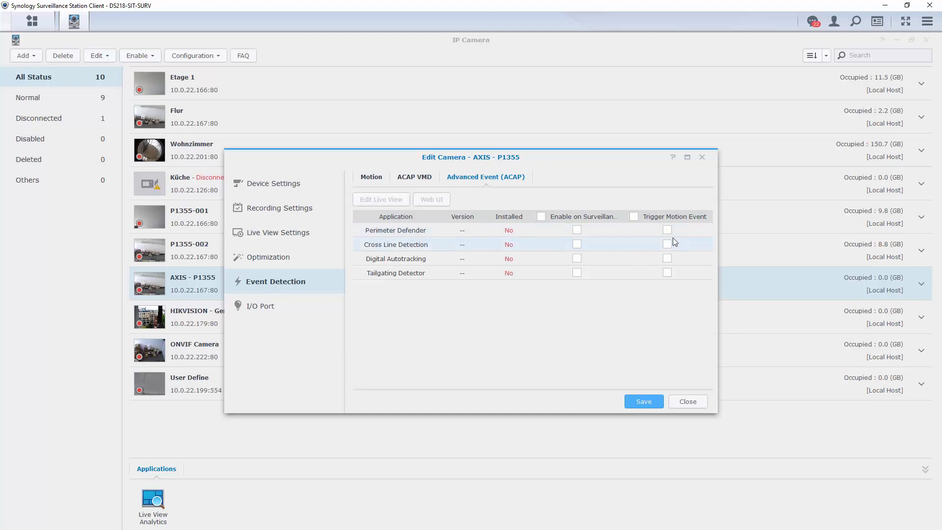
{"action": "left_click", "coordinate": [635, 217]}
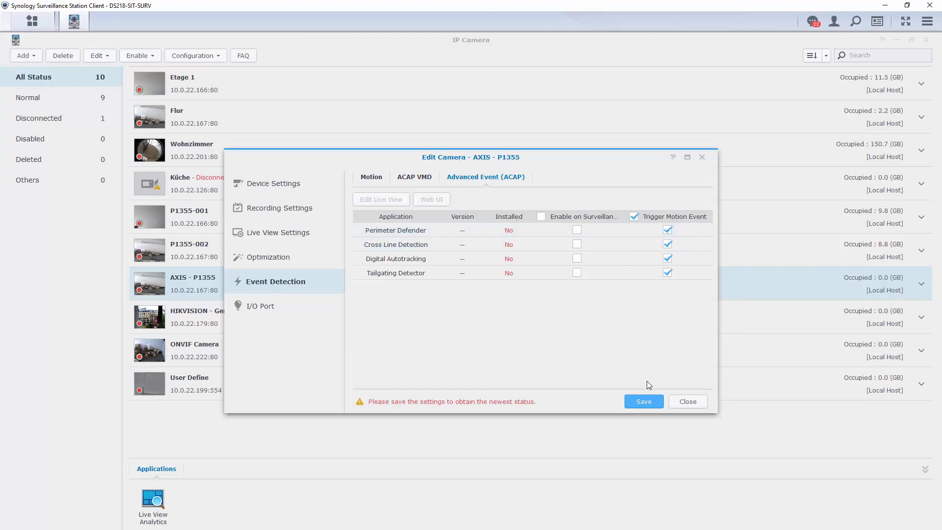
{"action": "left_click", "coordinate": [642, 401]}
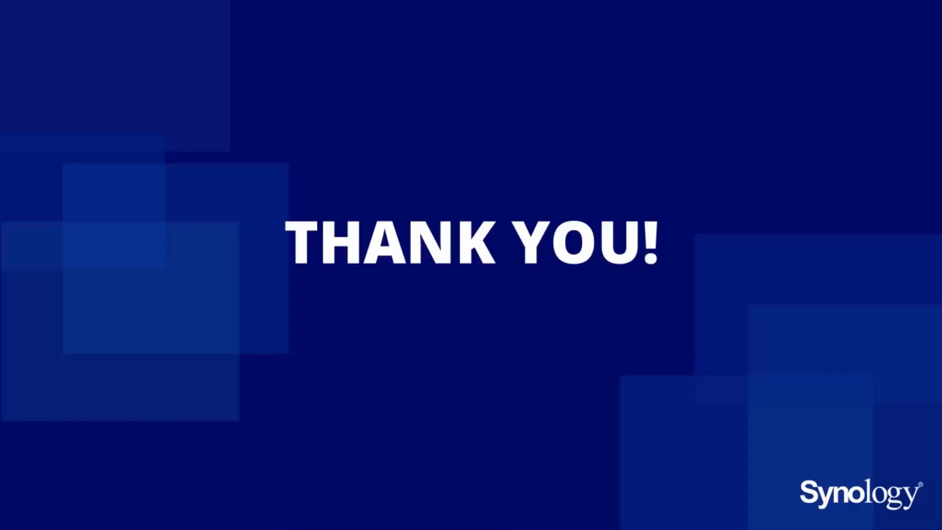